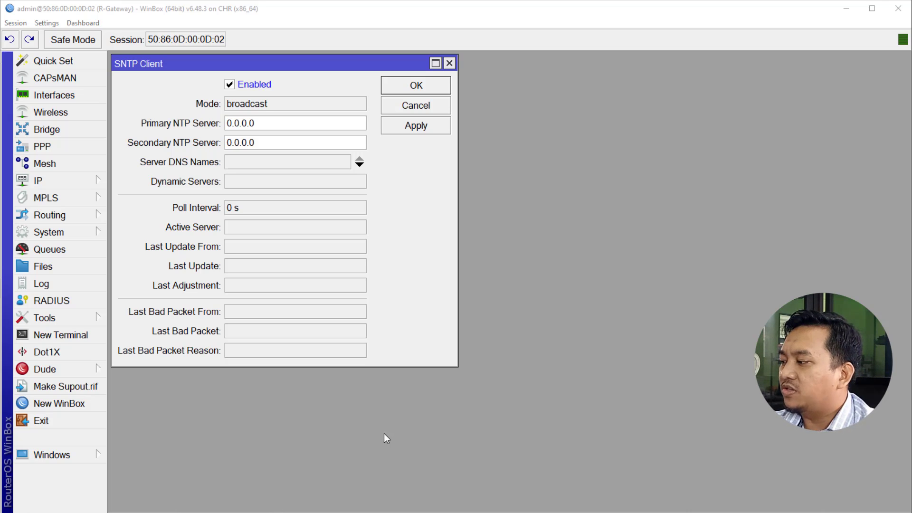
- Switch to Firefox, search Google for NTP INDONESIA in a new tab, and open the Indonesia — id.pool.ntp.org page
{"action": "left_click", "coordinate": [94, 512]}
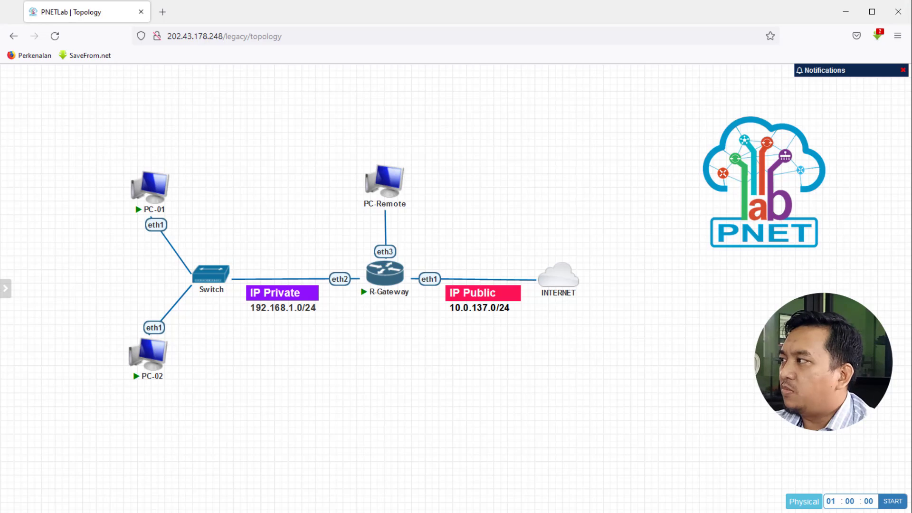
{"action": "left_click", "coordinate": [162, 12]}
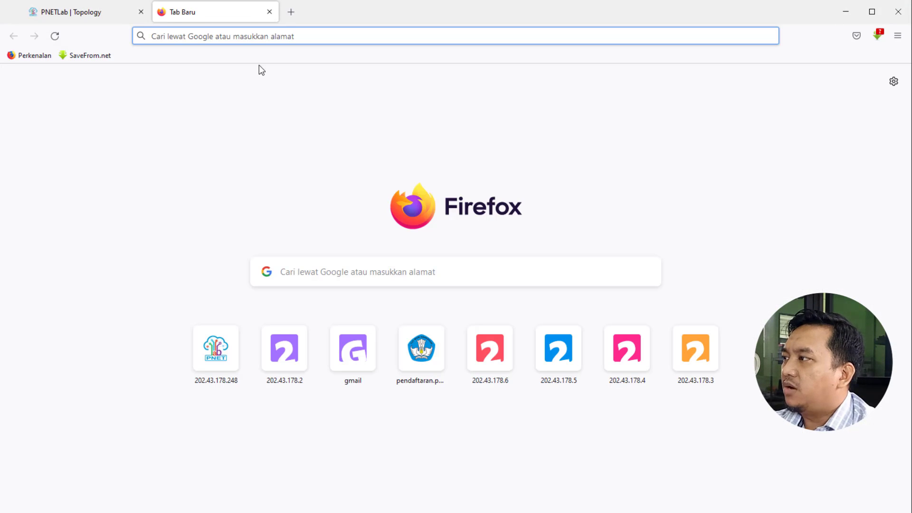
{"action": "left_click", "coordinate": [258, 39]}
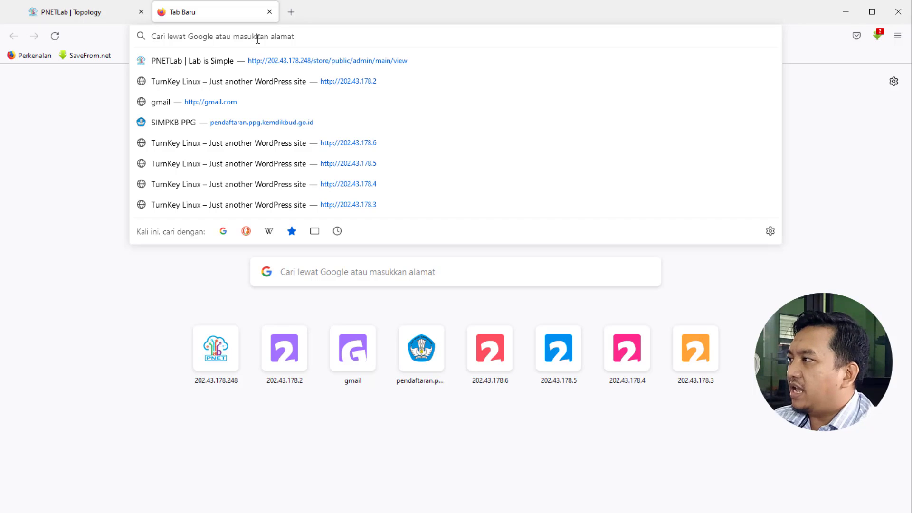
{"action": "type", "text": "NTP INDO"}
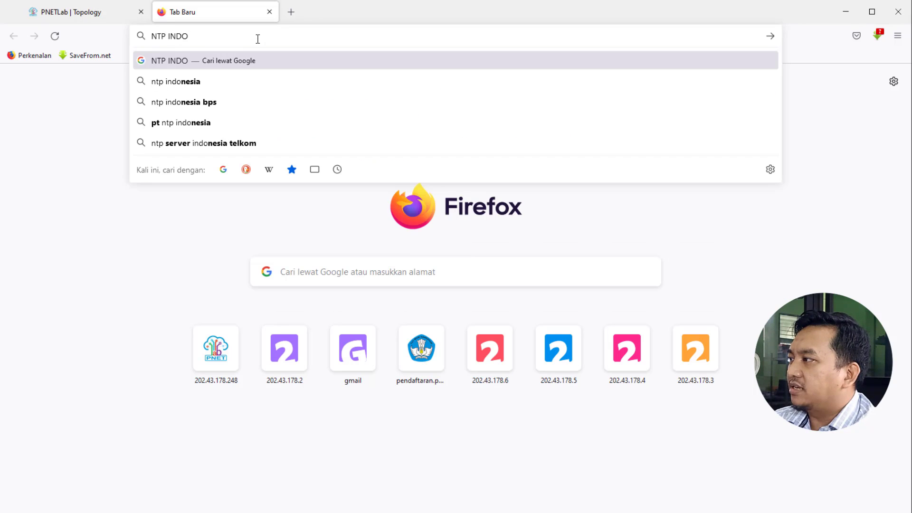
{"action": "type", "text": "NESIA"}
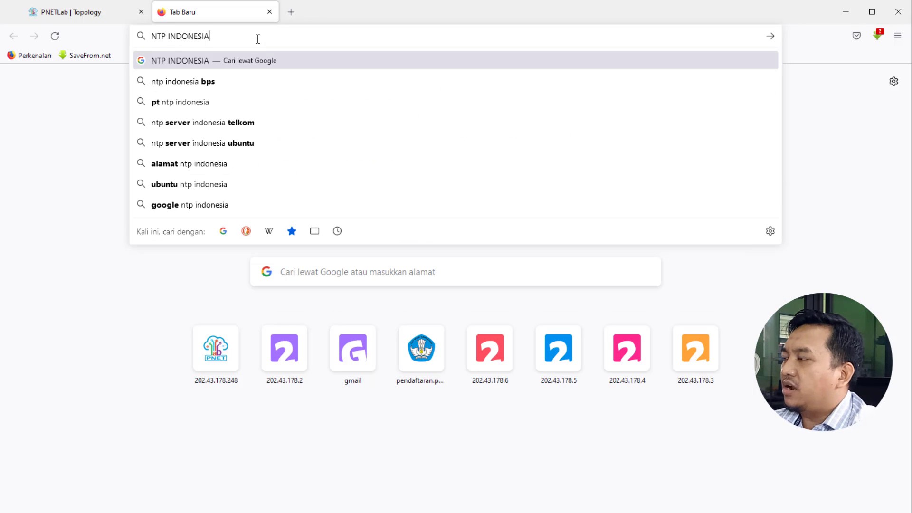
{"action": "key", "text": "Return"}
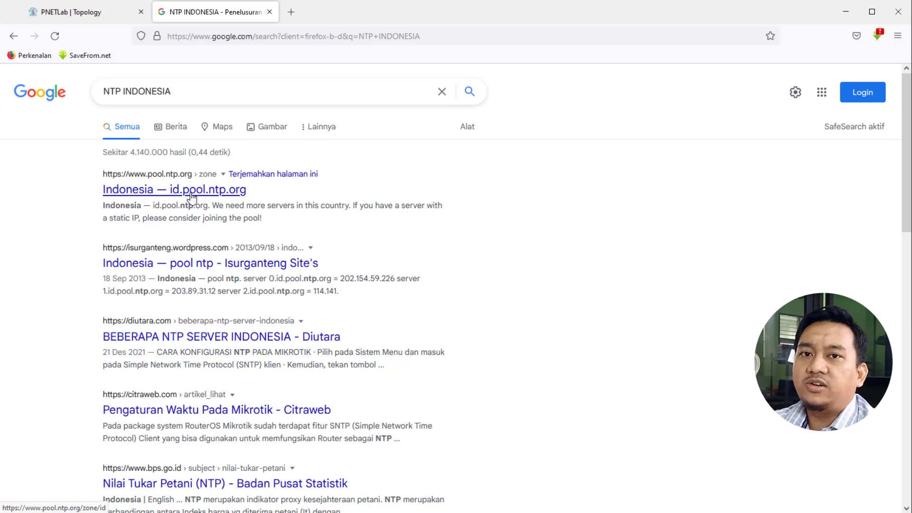
{"action": "left_click", "coordinate": [158, 196]}
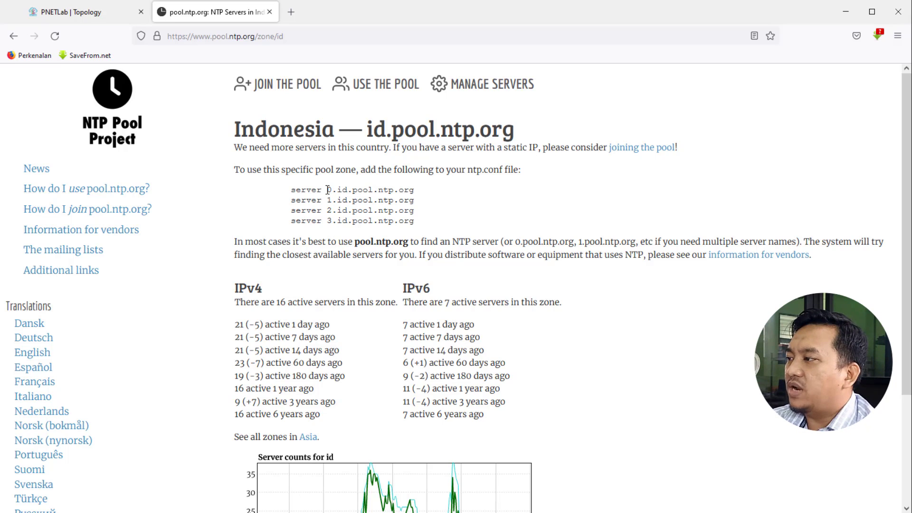
- Copy the server address 0.id.pool.ntp.org, switch back to WinBox, and set it as the SNTP client's primary NTP server
{"action": "left_click_drag", "start_coordinate": [327, 190], "coordinate": [416, 191]}
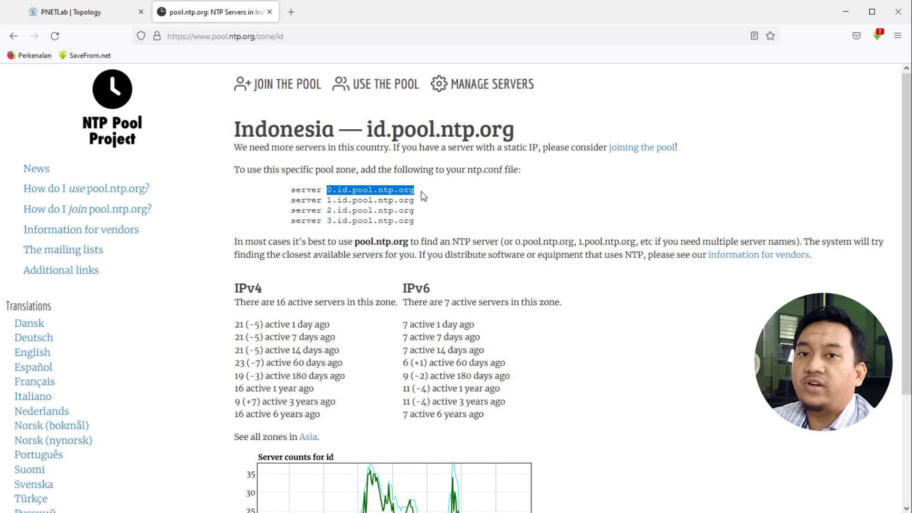
{"action": "right_click", "coordinate": [364, 190]}
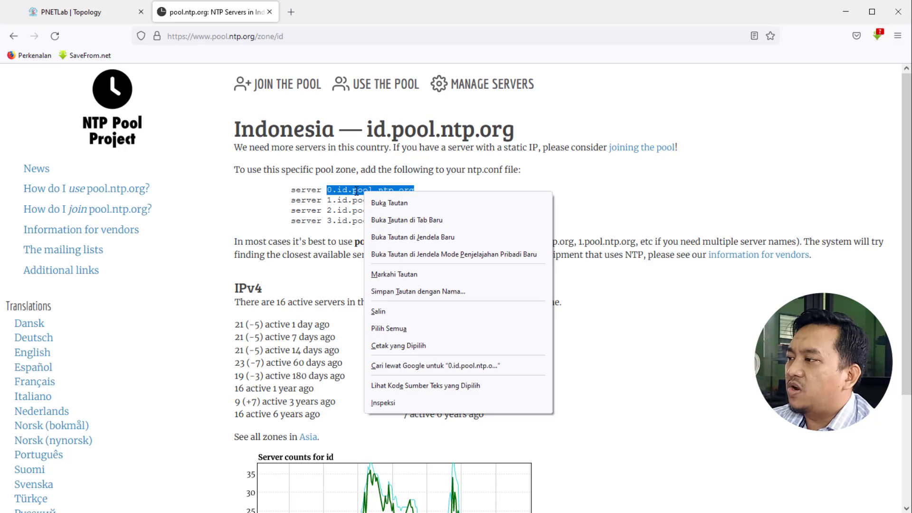
{"action": "left_click", "coordinate": [380, 313]}
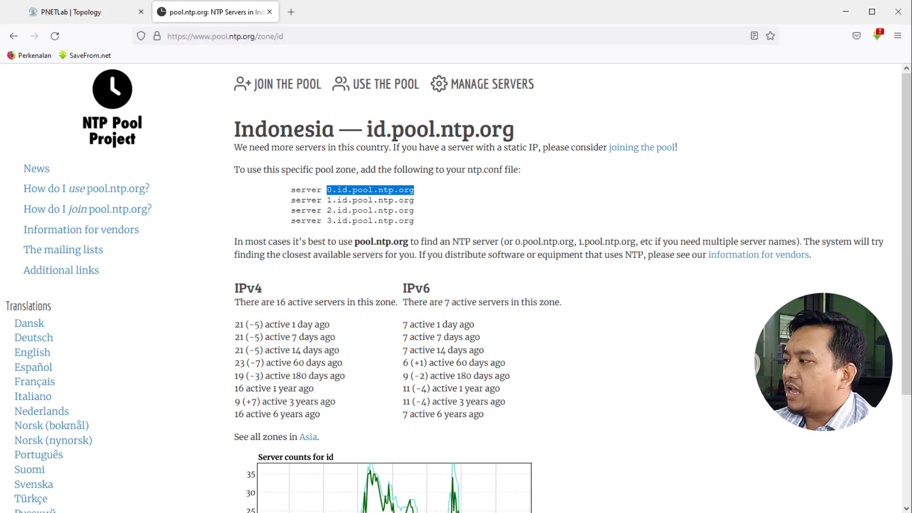
{"action": "key", "text": "alt+Tab"}
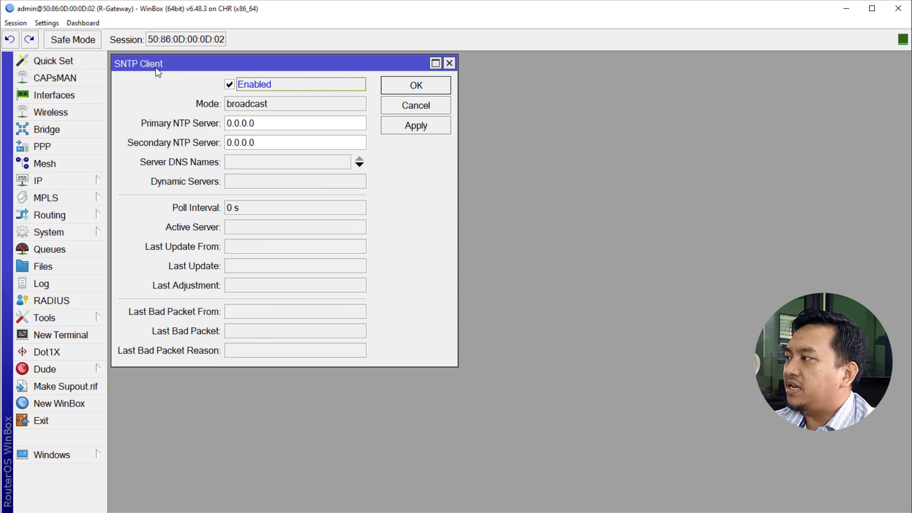
{"action": "left_click_drag", "start_coordinate": [278, 122], "coordinate": [141, 127]}
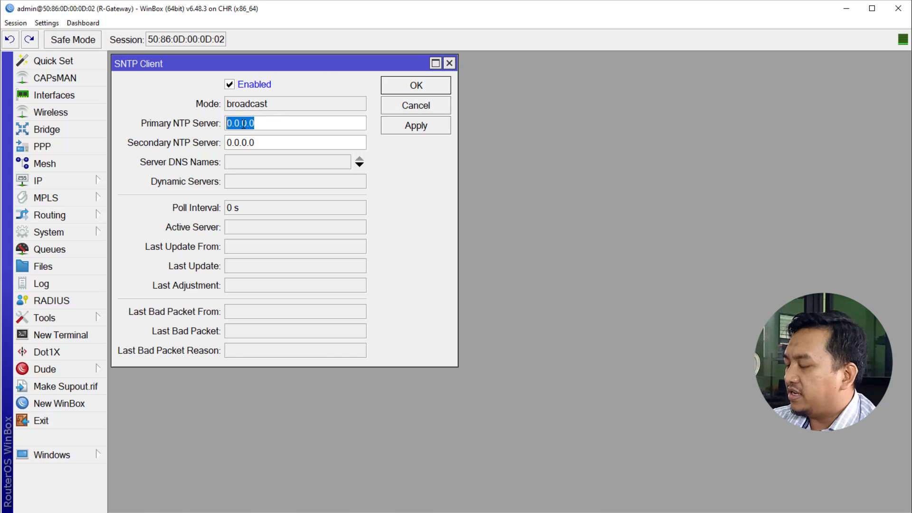
{"action": "key", "text": "ctrl+v"}
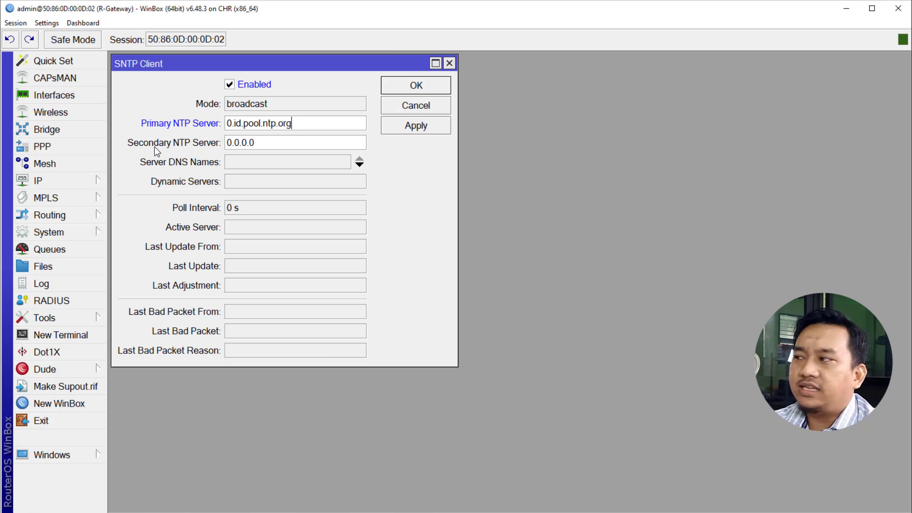
- Set the secondary NTP server to 1.id.pool.ntp.org, then apply the SNTP client settings and close the dialog
{"action": "double_click", "coordinate": [242, 137]}
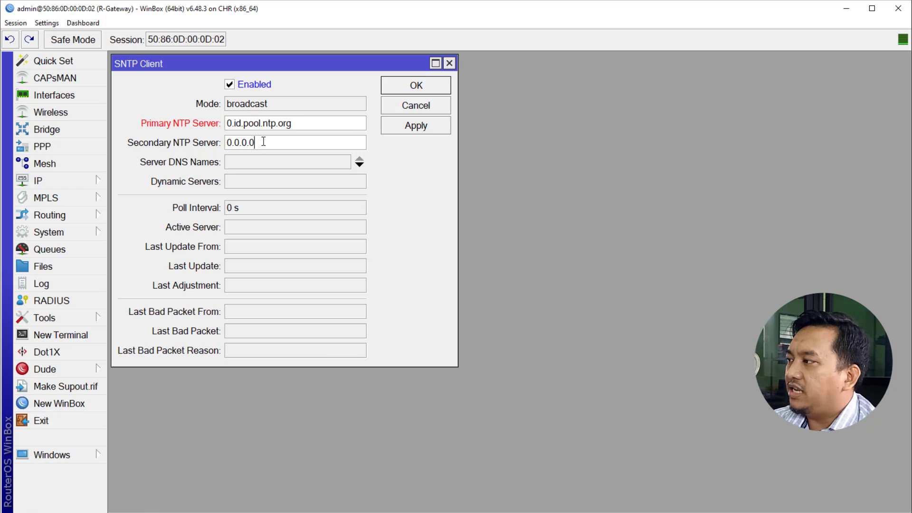
{"action": "key", "text": "ctrl+v"}
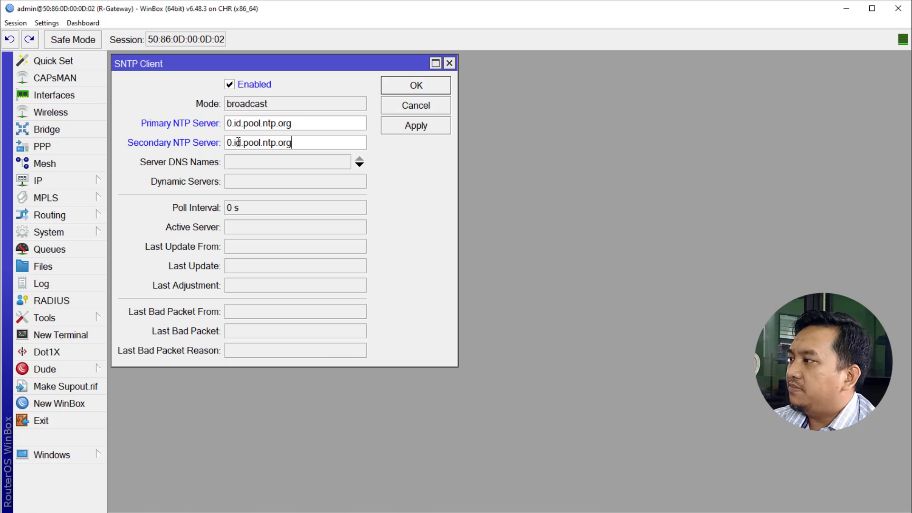
{"action": "left_click_drag", "start_coordinate": [233, 142], "coordinate": [221, 142]}
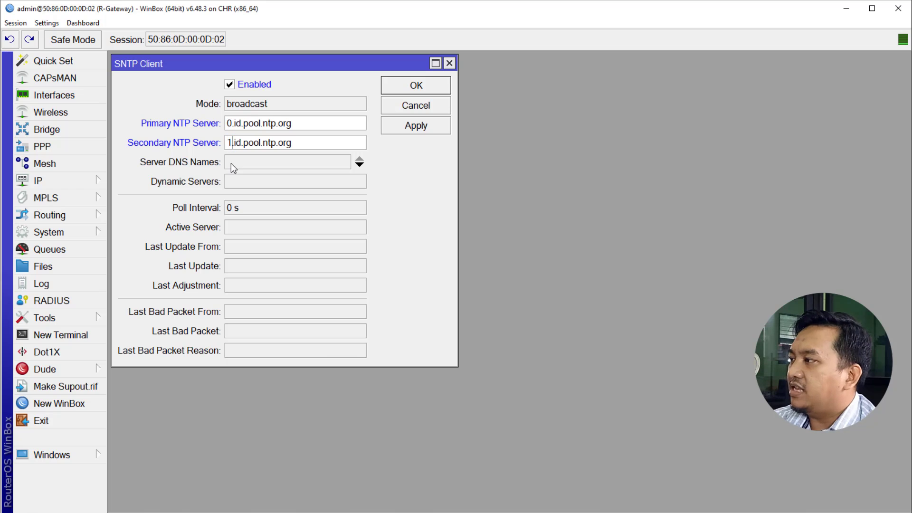
{"action": "type", "text": "1"}
{"action": "left_click", "coordinate": [301, 140]}
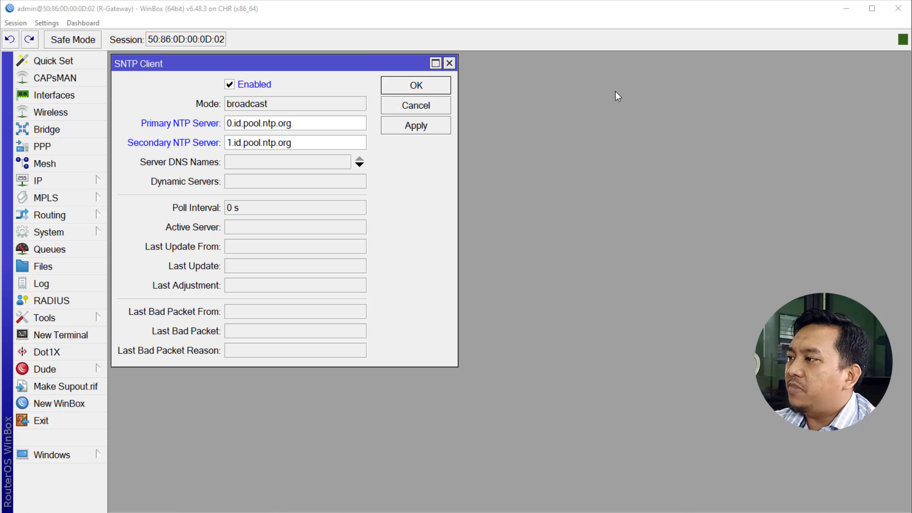
{"action": "left_click", "coordinate": [411, 126]}
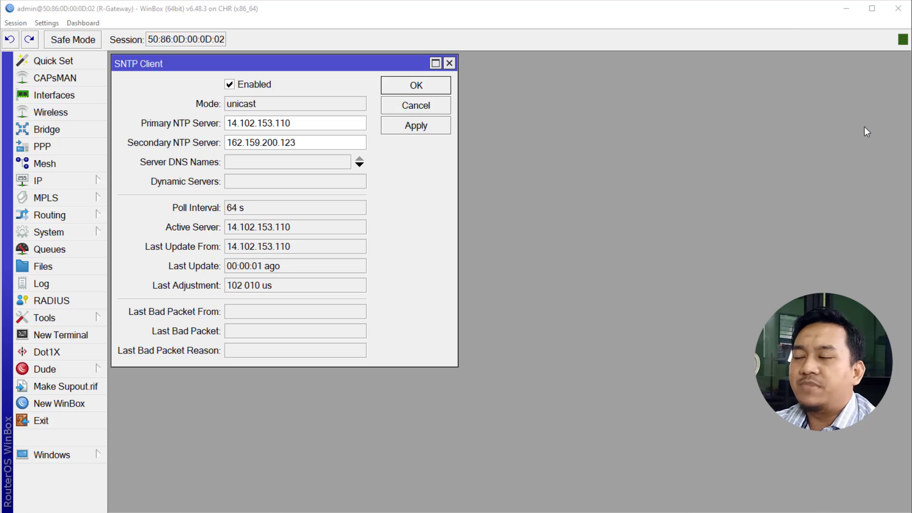
{"action": "left_click", "coordinate": [412, 92]}
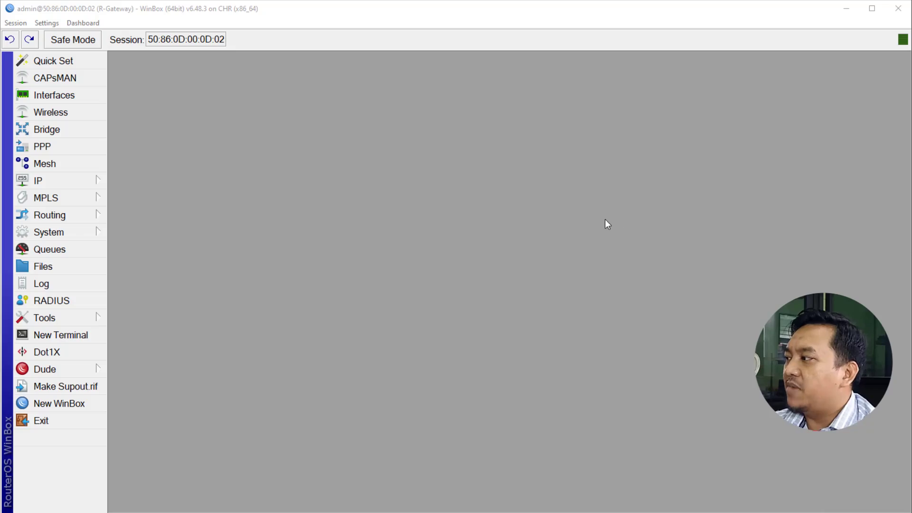
- Set the router's system clock time zone to Asia/Jakarta, apply it, and close the clock settings
{"action": "left_click", "coordinate": [90, 233]}
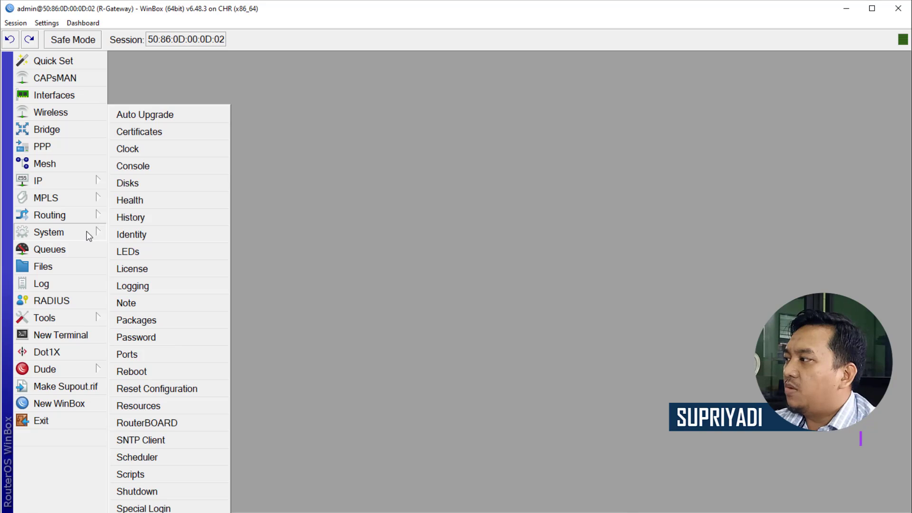
{"action": "left_click", "coordinate": [164, 148]}
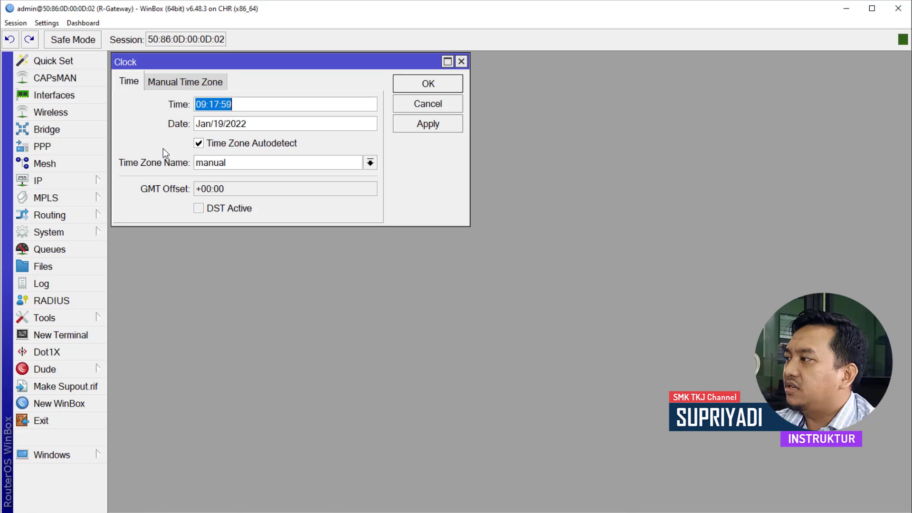
{"action": "left_click", "coordinate": [369, 163]}
{"action": "scroll", "coordinate": [261, 314], "scroll_direction": "down", "scroll_amount": 7}
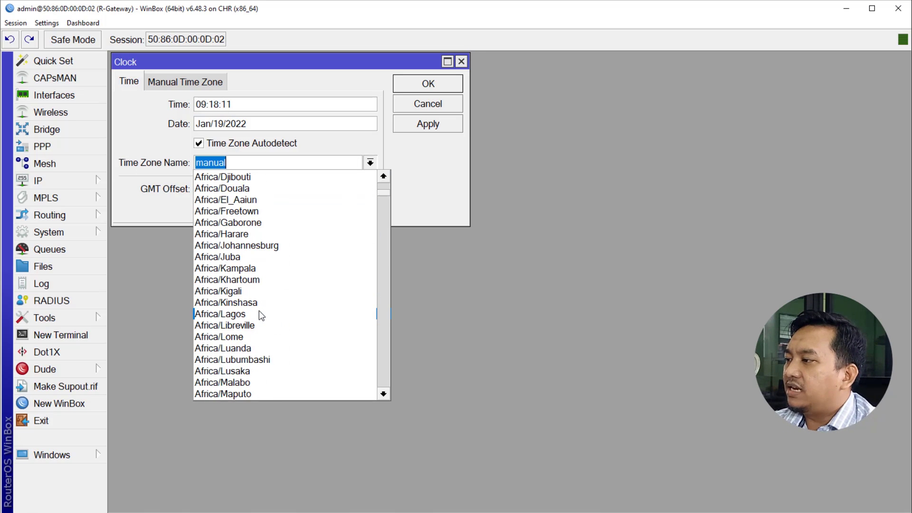
{"action": "scroll", "coordinate": [260, 314], "scroll_direction": "down", "scroll_amount": 2}
{"action": "left_click_drag", "start_coordinate": [381, 193], "coordinate": [386, 276]}
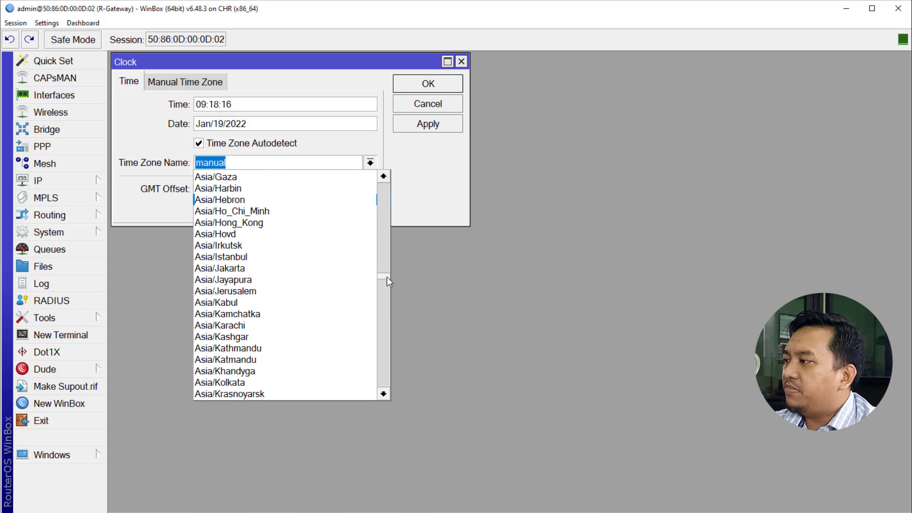
{"action": "left_click", "coordinate": [286, 267]}
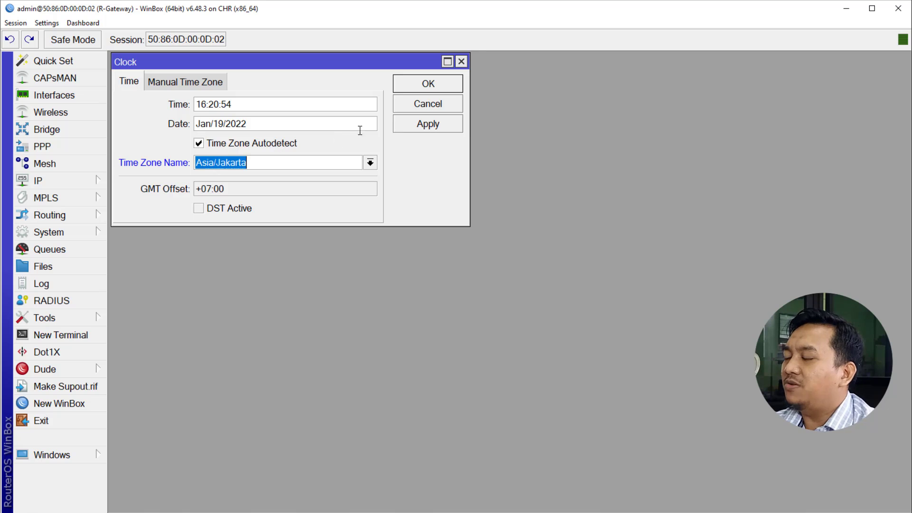
{"action": "left_click", "coordinate": [430, 129]}
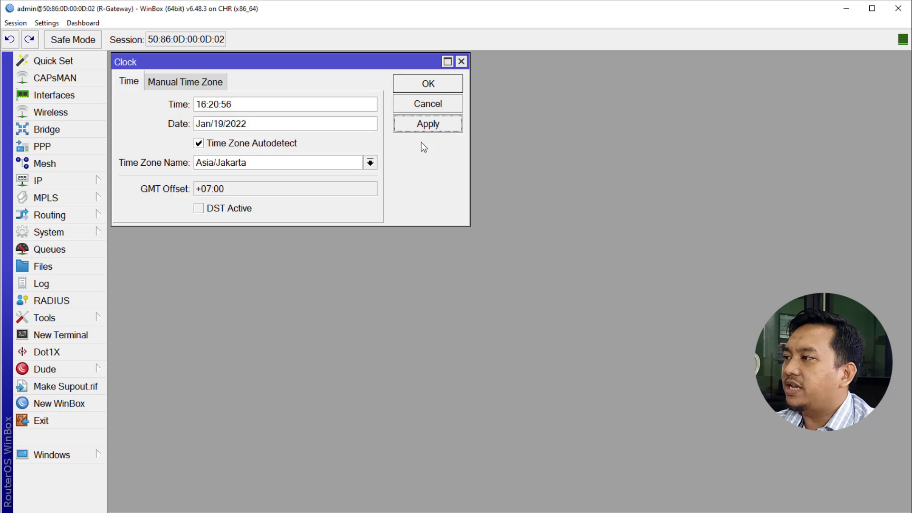
{"action": "left_click", "coordinate": [430, 87]}
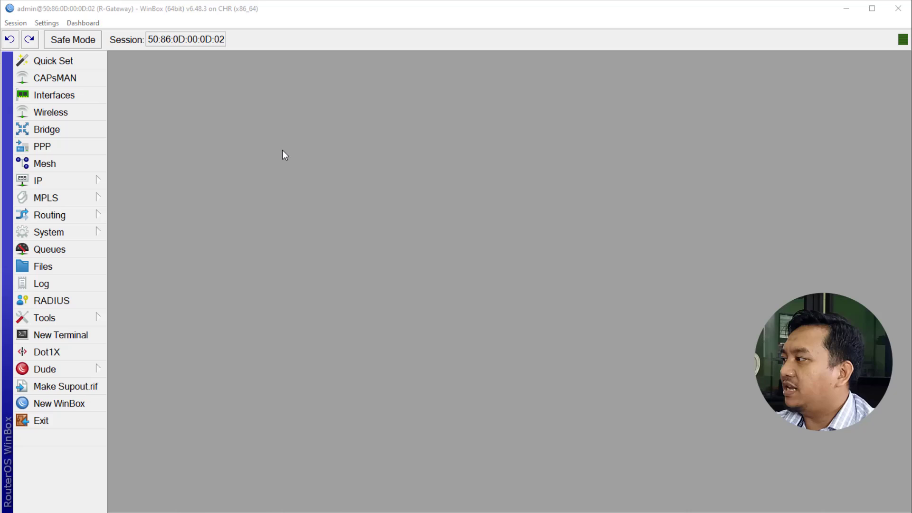
- Open the firewall's srcnat masquerade rule for ether1 and add a Time condition to it
{"action": "left_click", "coordinate": [65, 181]}
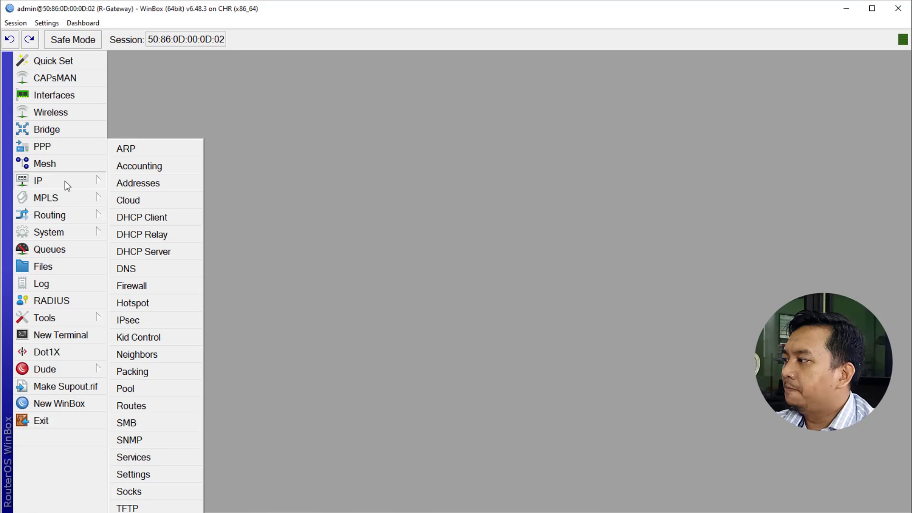
{"action": "left_click", "coordinate": [169, 287]}
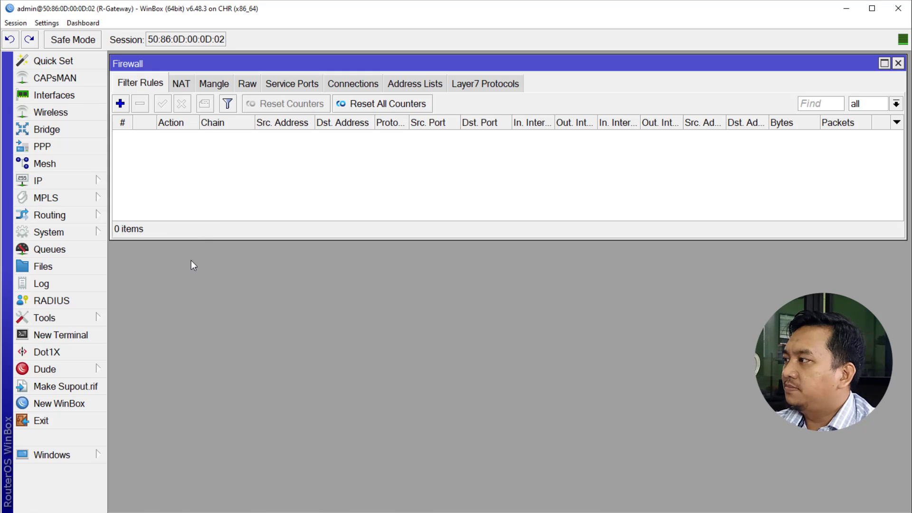
{"action": "left_click", "coordinate": [185, 85]}
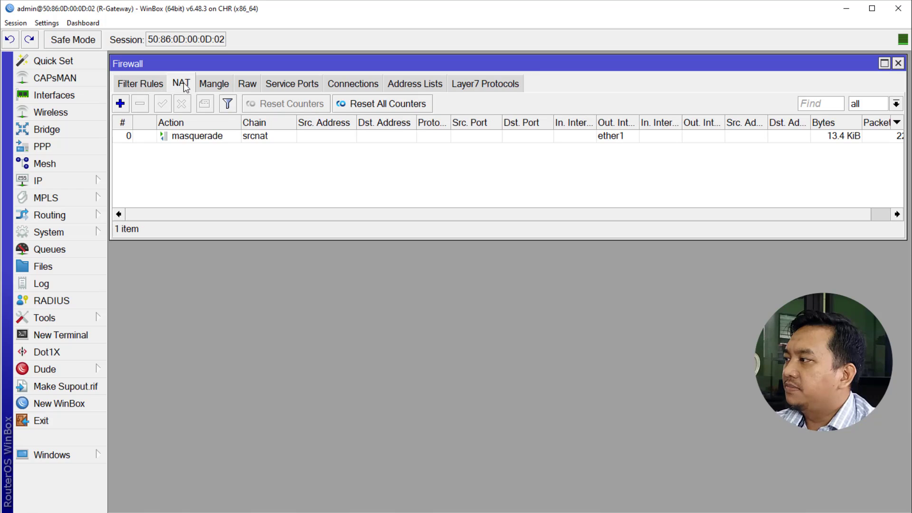
{"action": "double_click", "coordinate": [198, 138]}
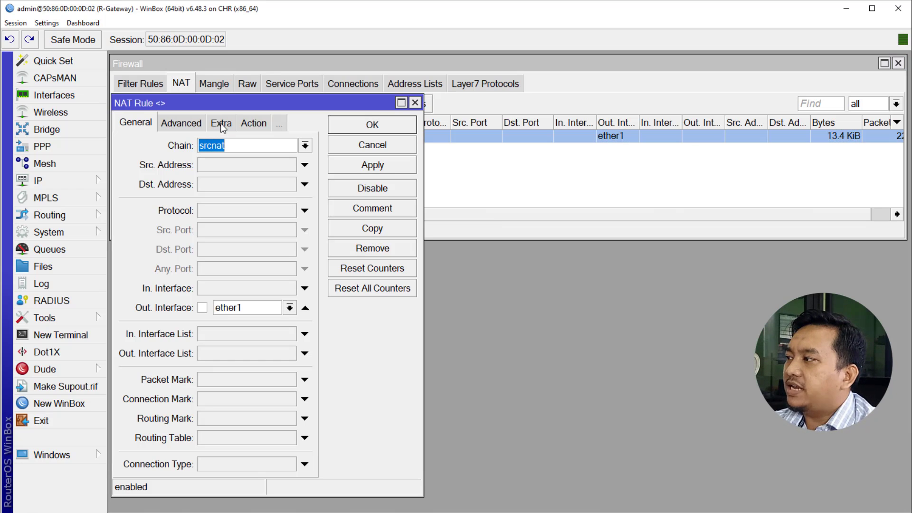
{"action": "left_click", "coordinate": [221, 123]}
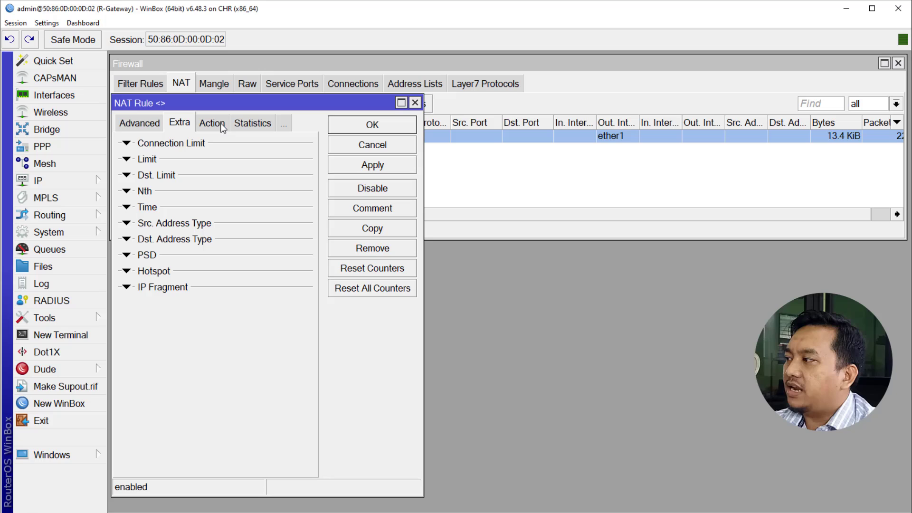
{"action": "left_click", "coordinate": [144, 207]}
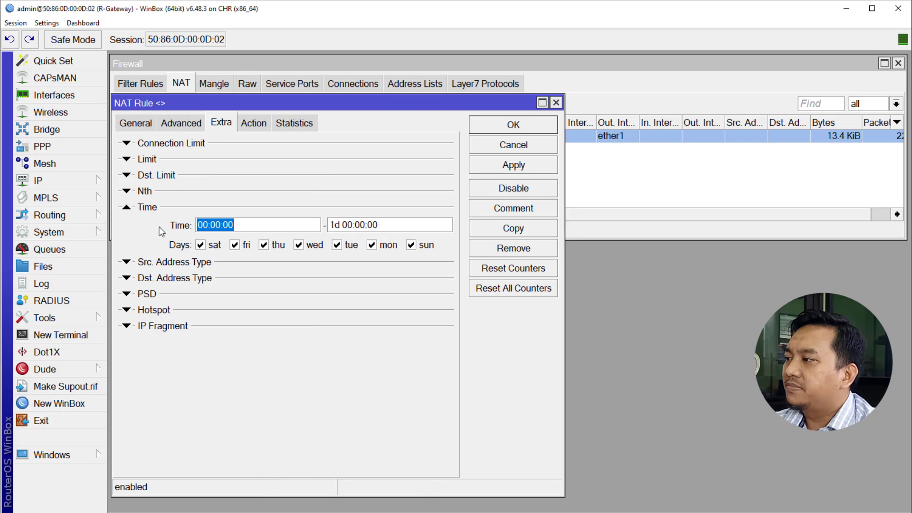
- Set the start time of the NAT rule's Time condition to 08:00:00
{"action": "left_click", "coordinate": [215, 225]}
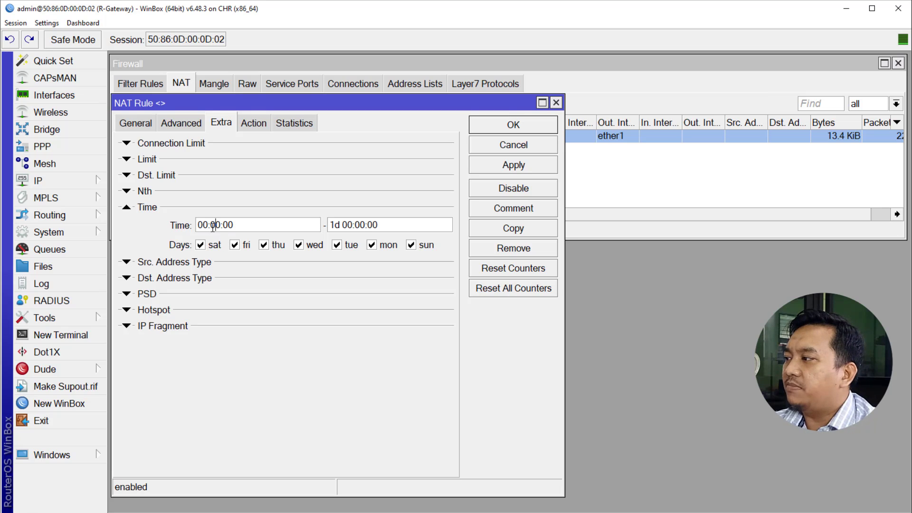
{"action": "left_click_drag", "start_coordinate": [208, 225], "coordinate": [203, 226]}
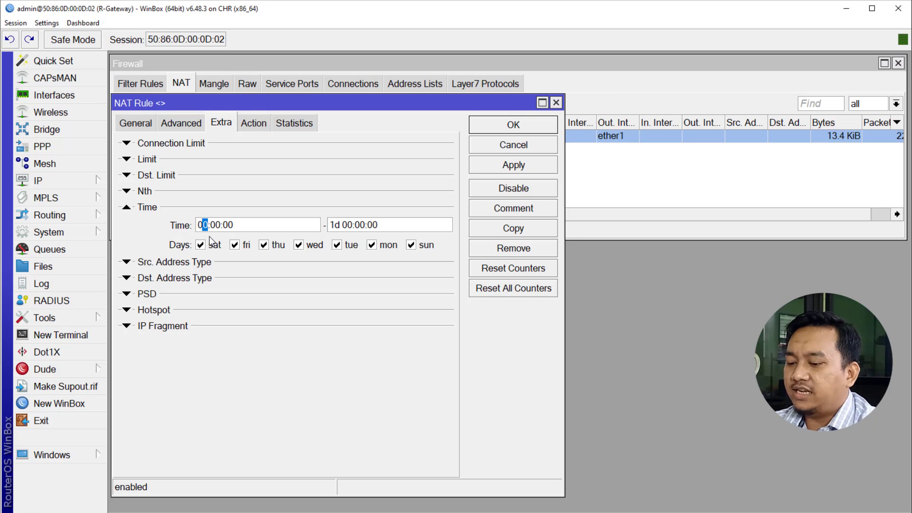
{"action": "type", "text": "8"}
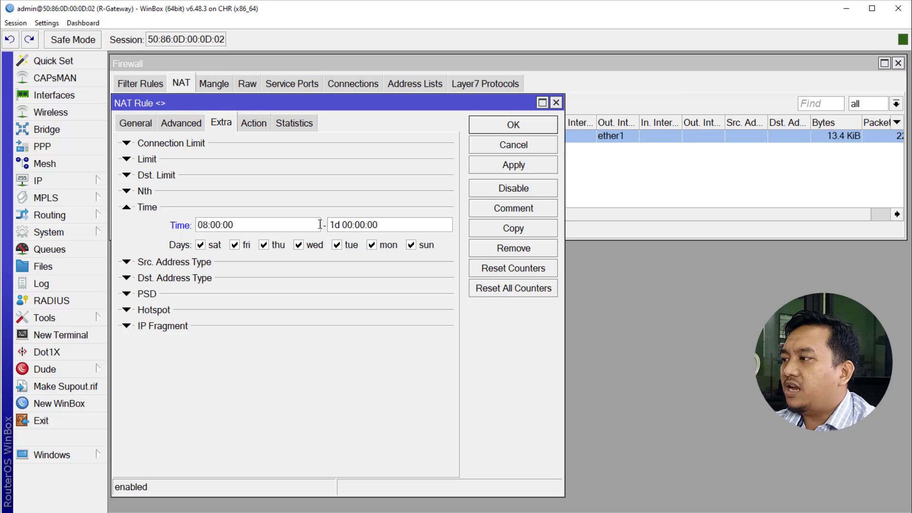
- Set the end time of the NAT rule's Time condition to 17:00:00 without a day offset, then apply and close the rule
{"action": "left_click", "coordinate": [345, 224]}
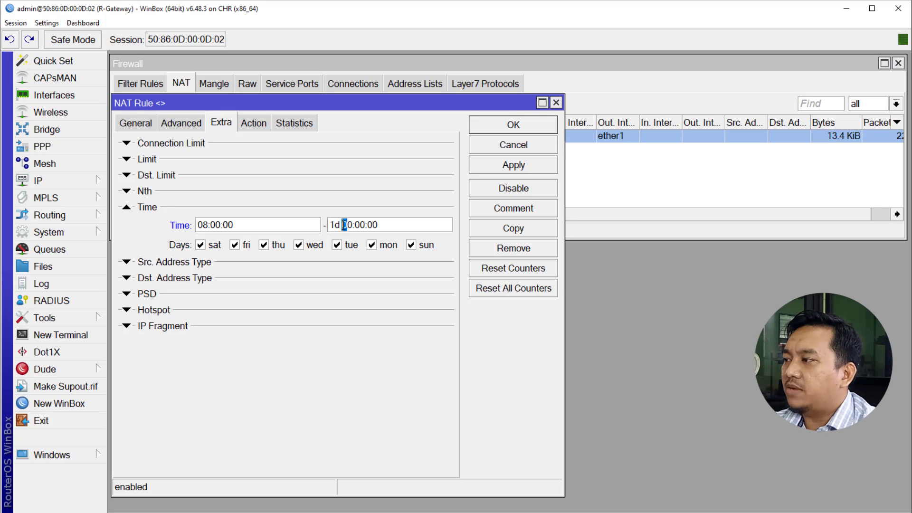
{"action": "double_click", "coordinate": [344, 224]}
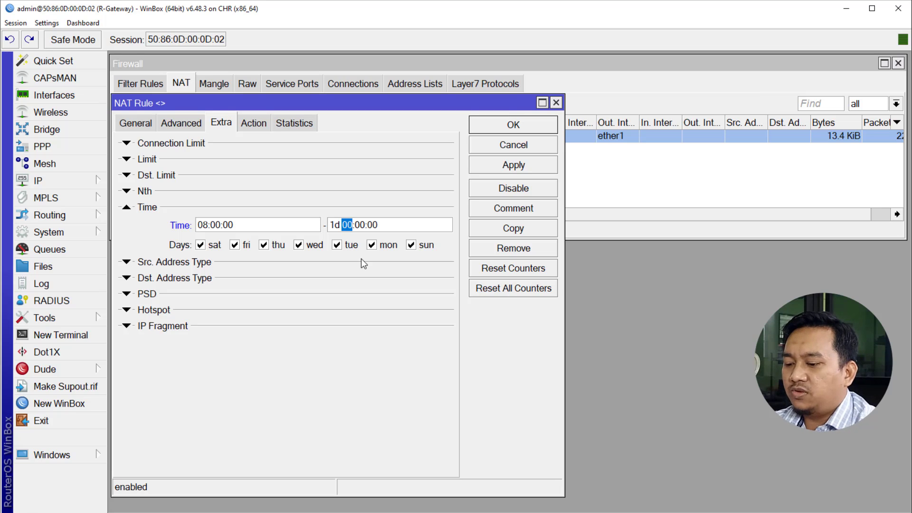
{"action": "type", "text": "17"}
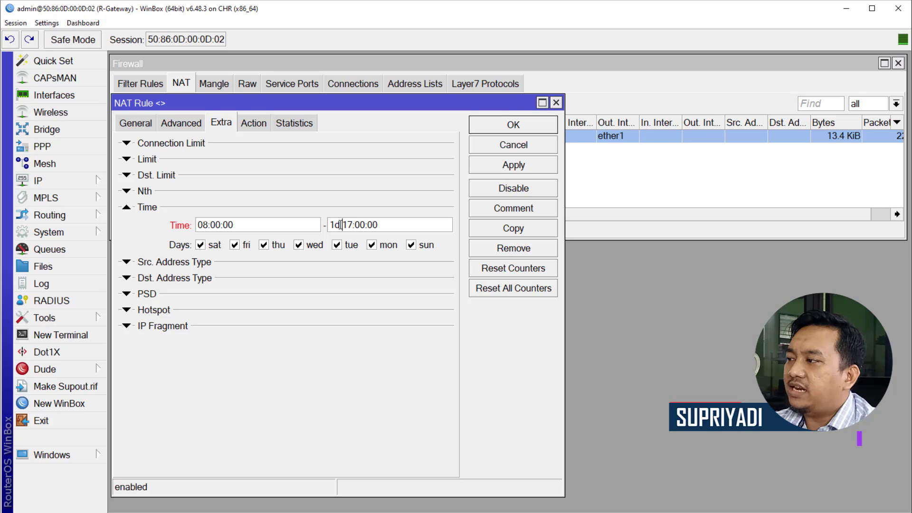
{"action": "left_click_drag", "start_coordinate": [341, 225], "coordinate": [325, 226]}
{"action": "key", "text": "BackSpace"}
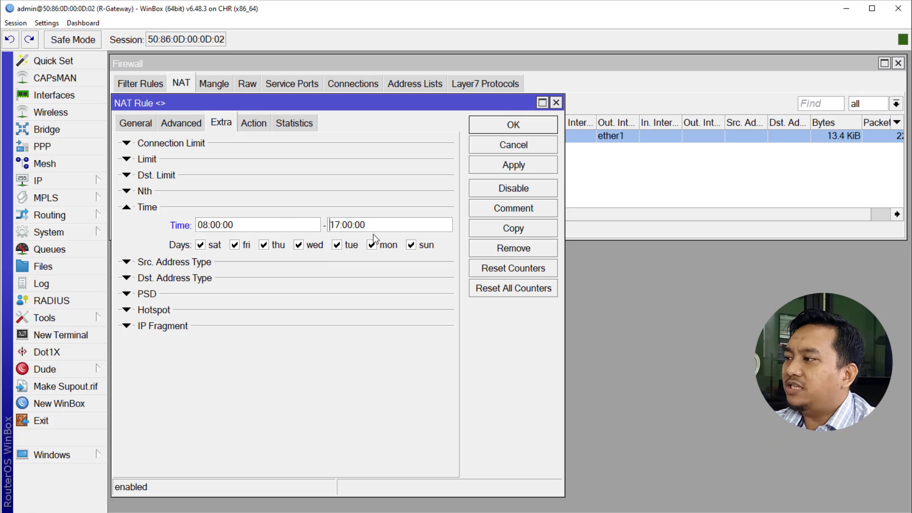
{"action": "left_click", "coordinate": [509, 167]}
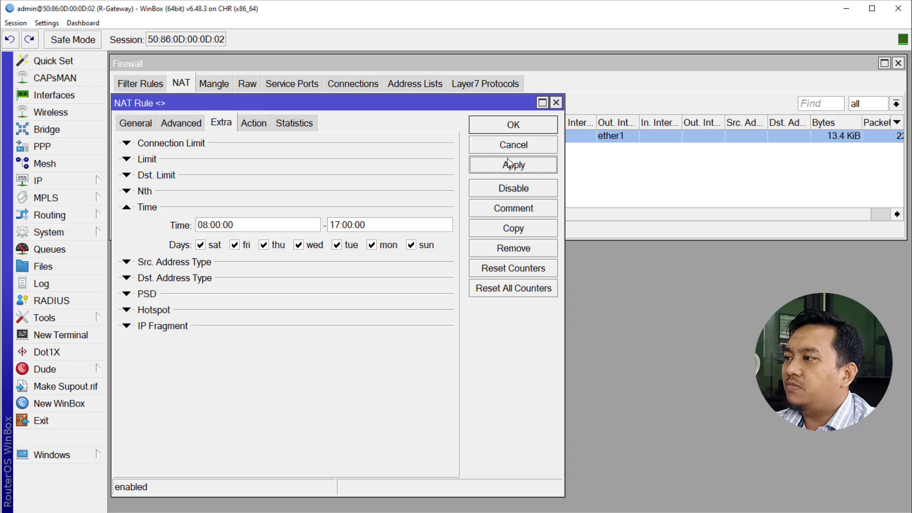
{"action": "left_click", "coordinate": [512, 126]}
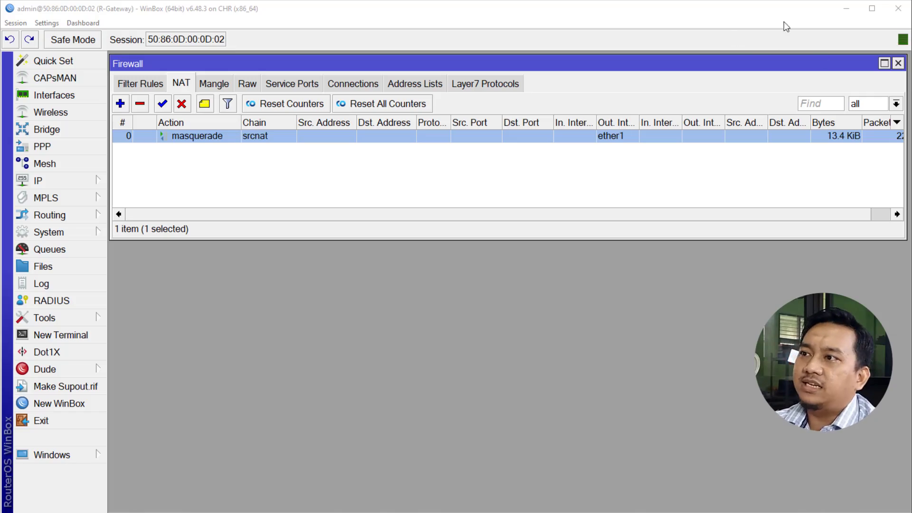
- Switch to the PNETLab topology in the browser and connect to the consoles of PC-01 and PC-02
{"action": "left_click", "coordinate": [848, 10]}
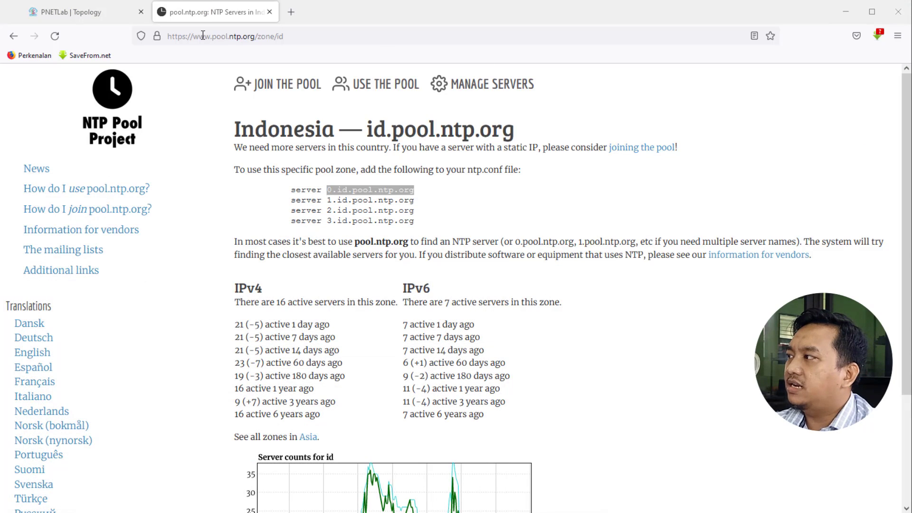
{"action": "left_click", "coordinate": [90, 14]}
{"action": "mouse_move", "coordinate": [6, 284]}
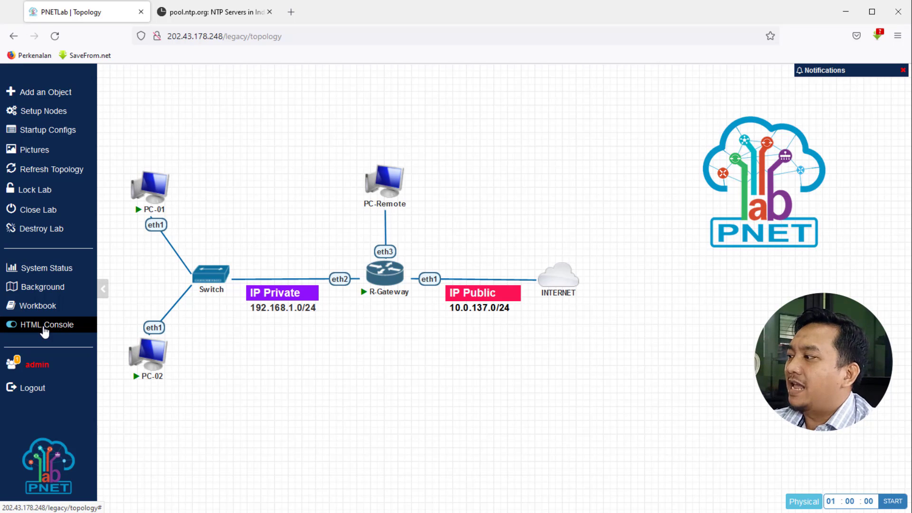
{"action": "left_click", "coordinate": [152, 190]}
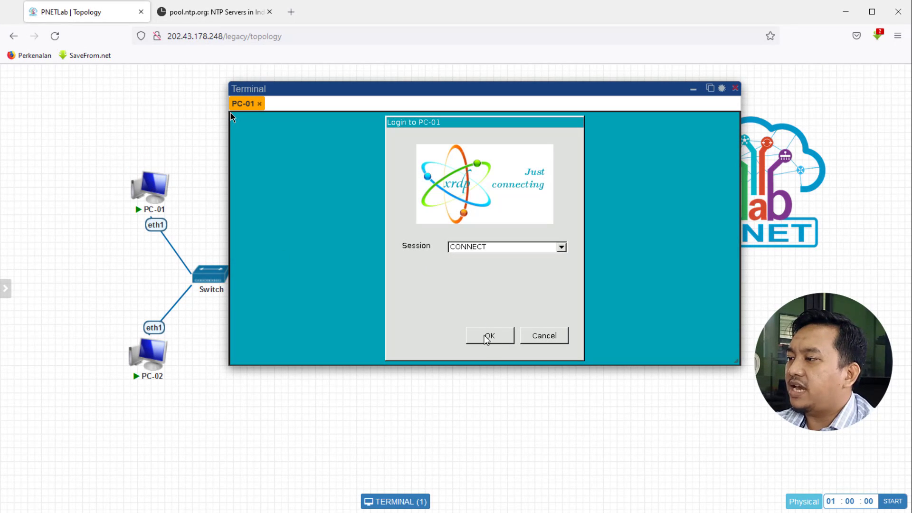
{"action": "left_click", "coordinate": [489, 336]}
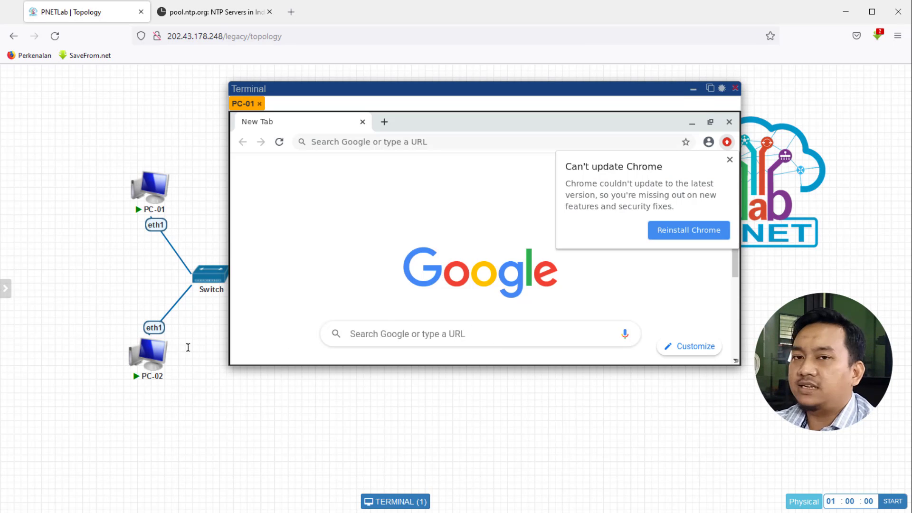
{"action": "left_click", "coordinate": [149, 352]}
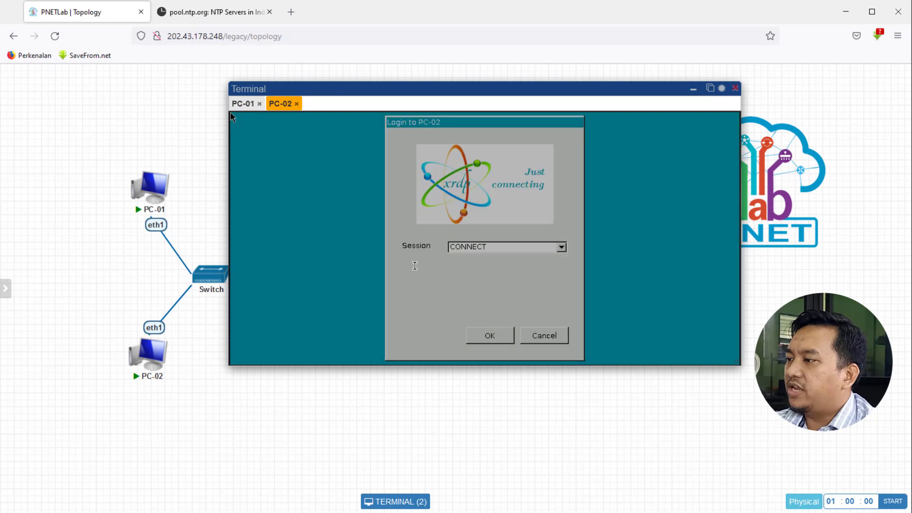
{"action": "left_click", "coordinate": [490, 336]}
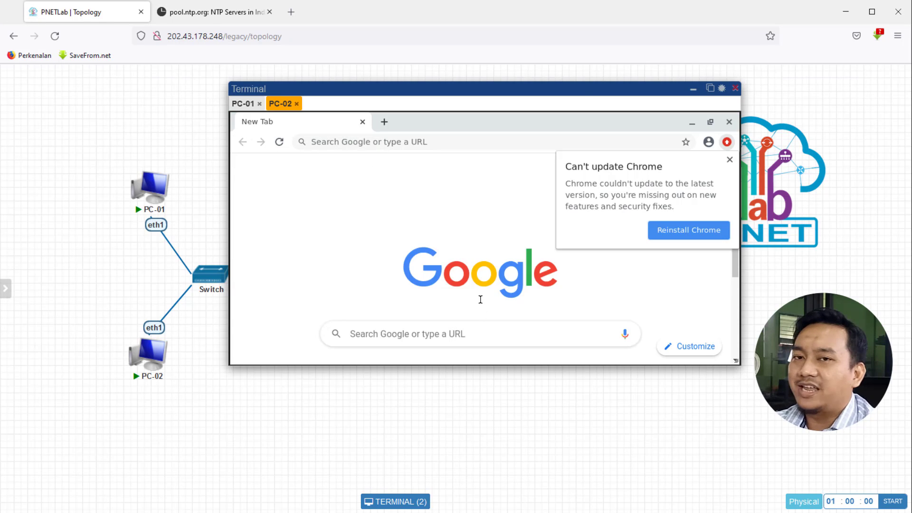
- Test internet access from PC-01 by loading google.com in its browser
{"action": "left_click", "coordinate": [243, 104]}
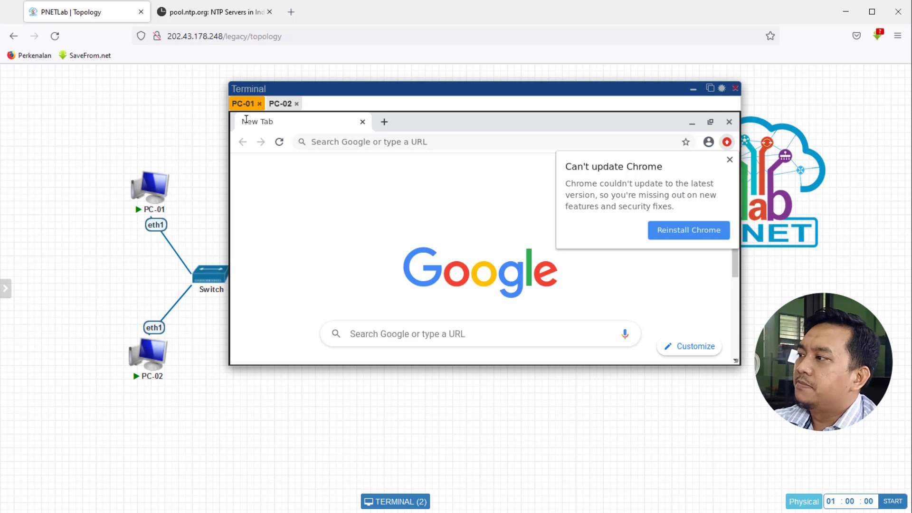
{"action": "left_click", "coordinate": [355, 143]}
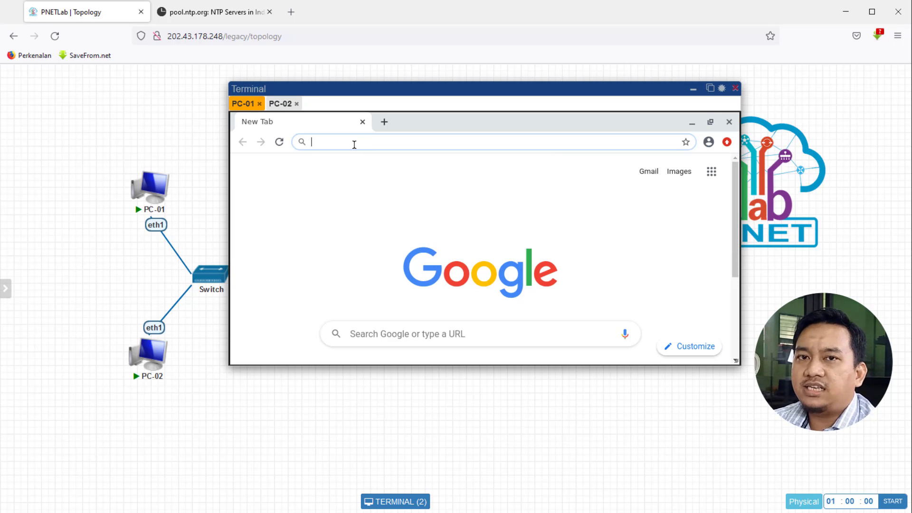
{"action": "type", "text": "GOOG"}
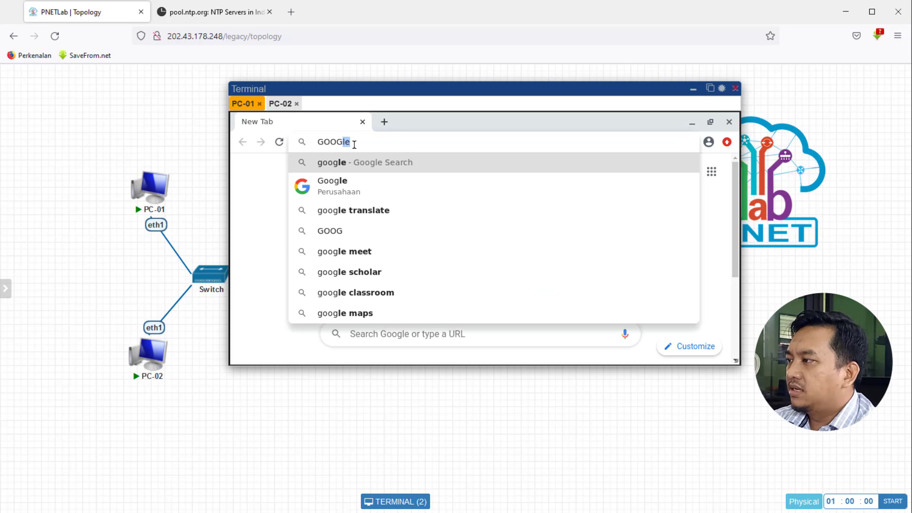
{"action": "type", "text": "LE.COM"}
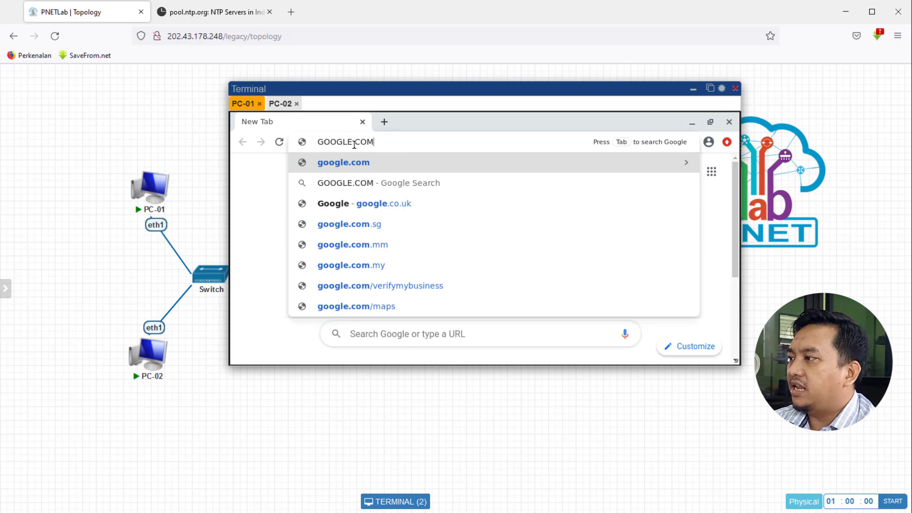
{"action": "key", "text": "Return"}
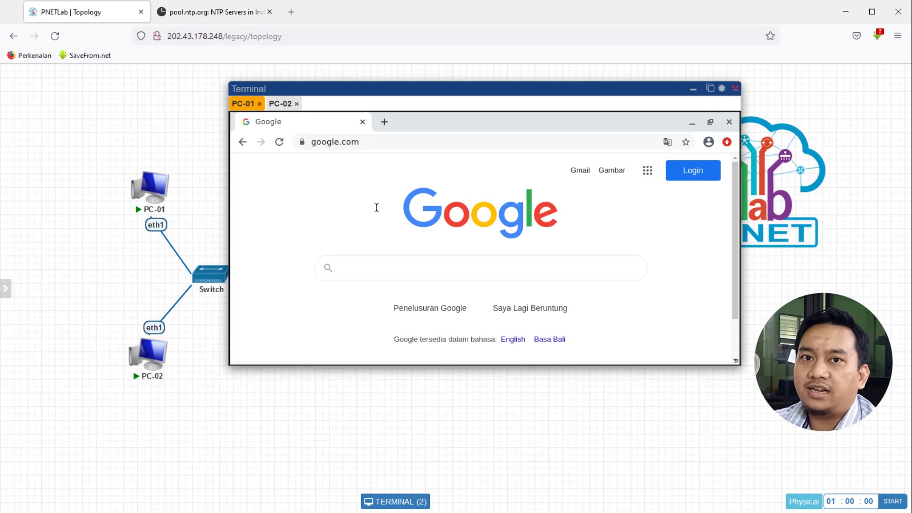
- Test internet access from PC-02 by loading google.com in its browser
{"action": "left_click", "coordinate": [274, 103]}
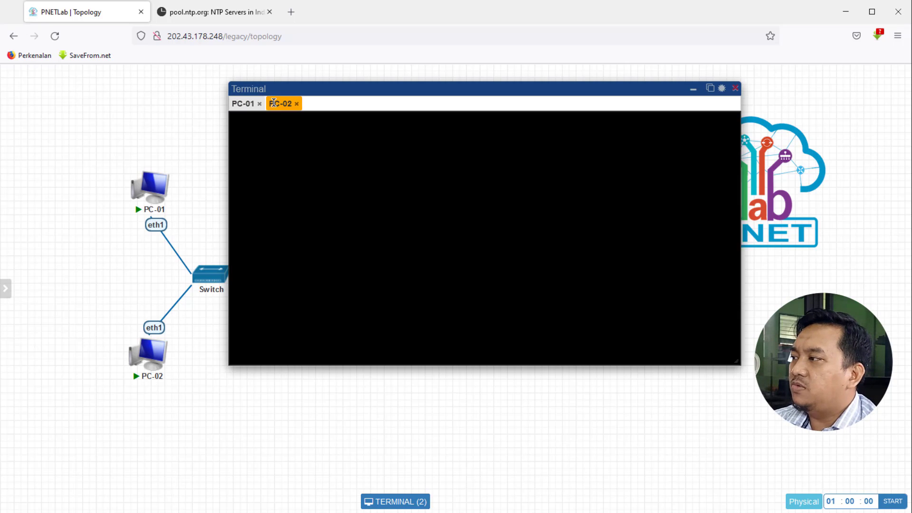
{"action": "left_click", "coordinate": [396, 143]}
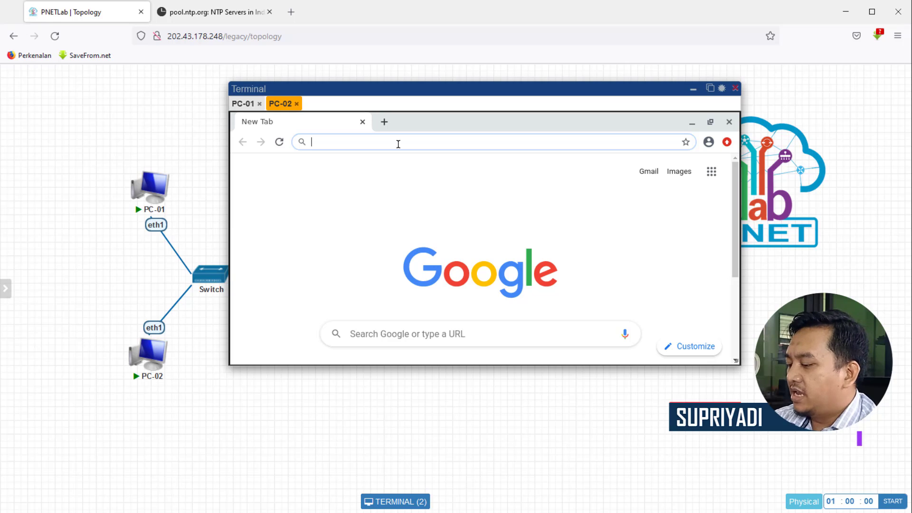
{"action": "type", "text": "google.c"}
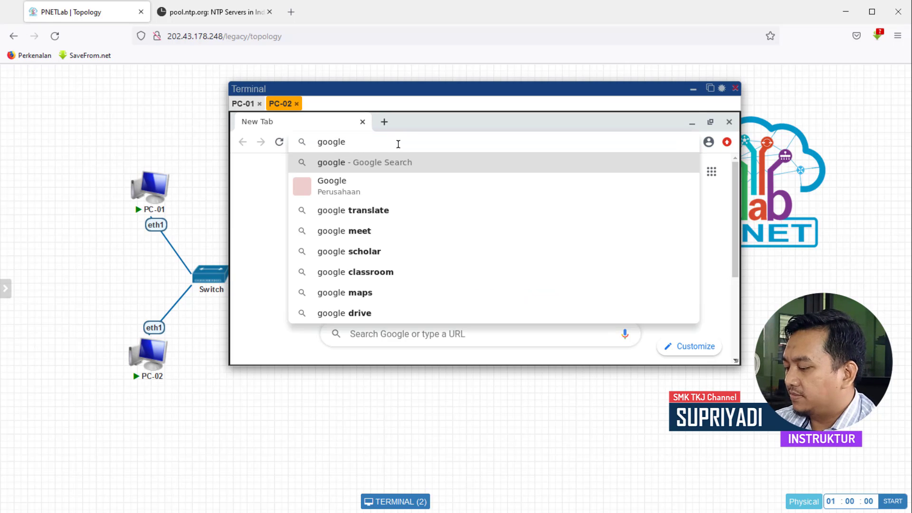
{"action": "type", "text": "om"}
{"action": "key", "text": "Return"}
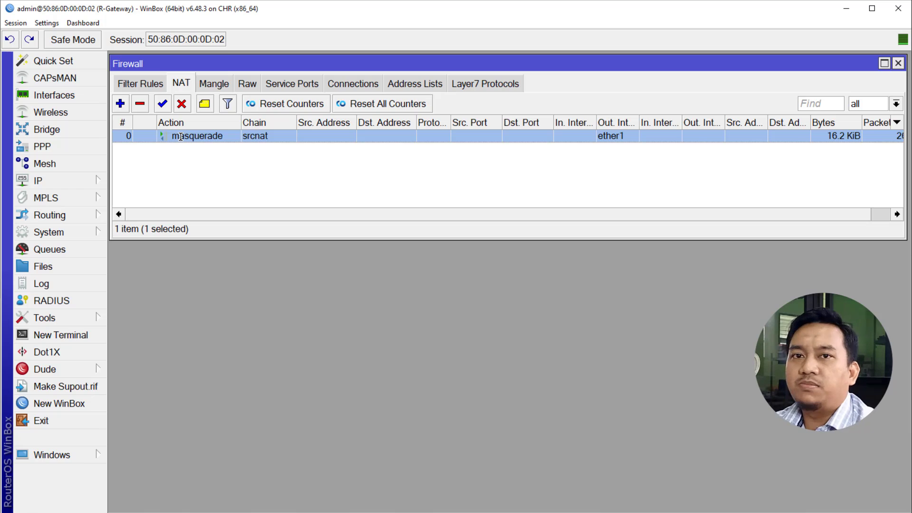
- Reopen the masquerade NAT rule in WinBox, set its Time condition's end time to 12:00:00, then apply and close it
{"action": "double_click", "coordinate": [180, 137]}
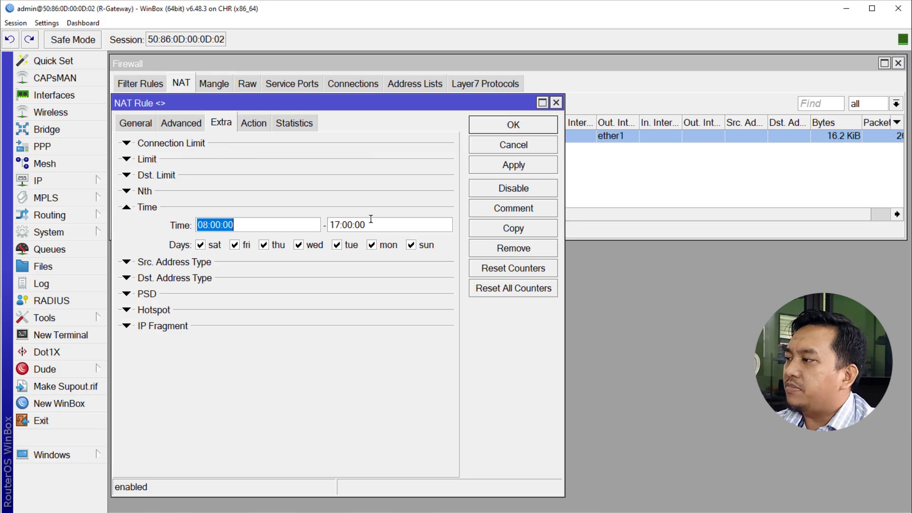
{"action": "double_click", "coordinate": [337, 224]}
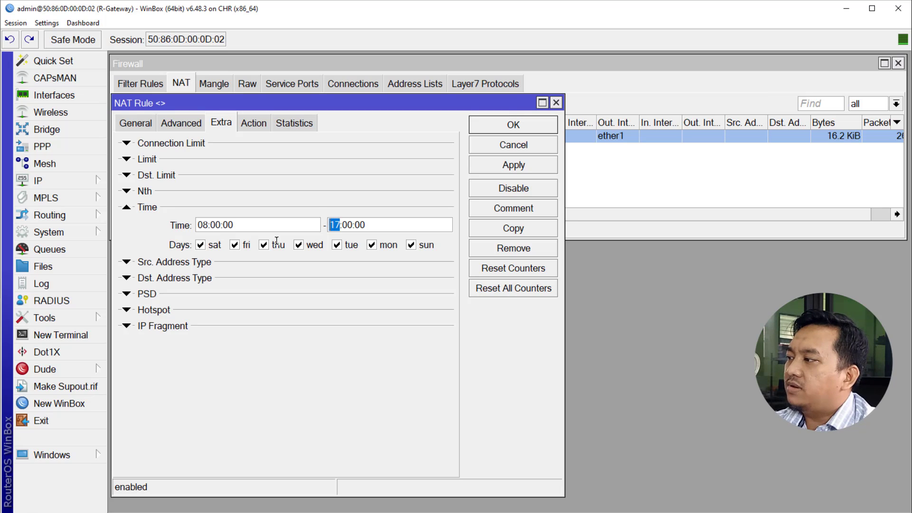
{"action": "left_click", "coordinate": [333, 226]}
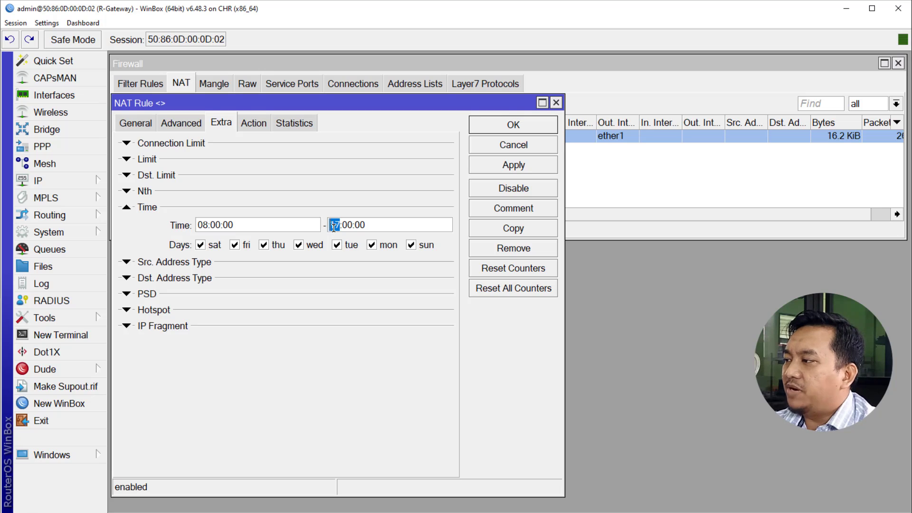
{"action": "double_click", "coordinate": [339, 223]}
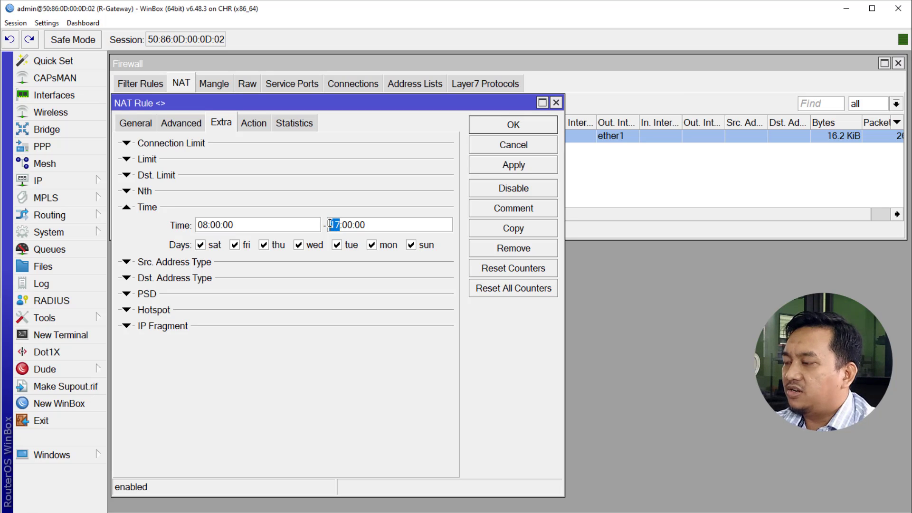
{"action": "type", "text": "12"}
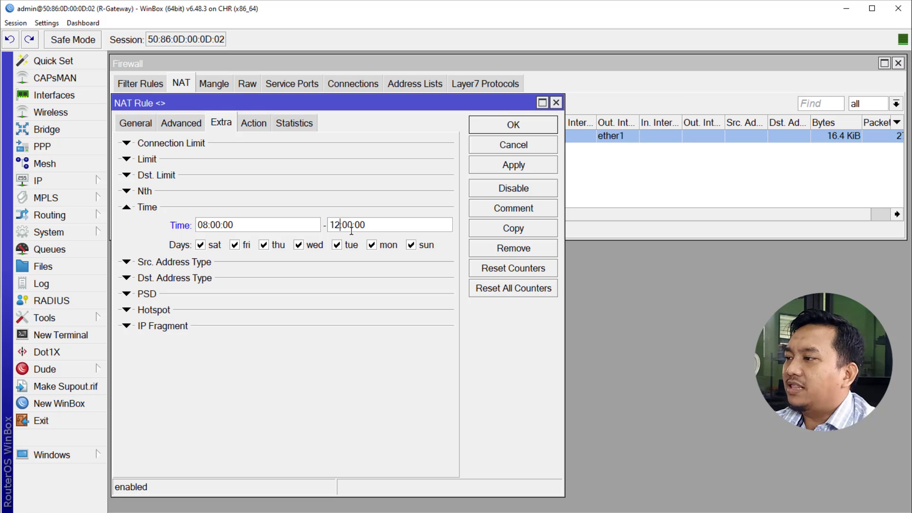
{"action": "left_click", "coordinate": [508, 165]}
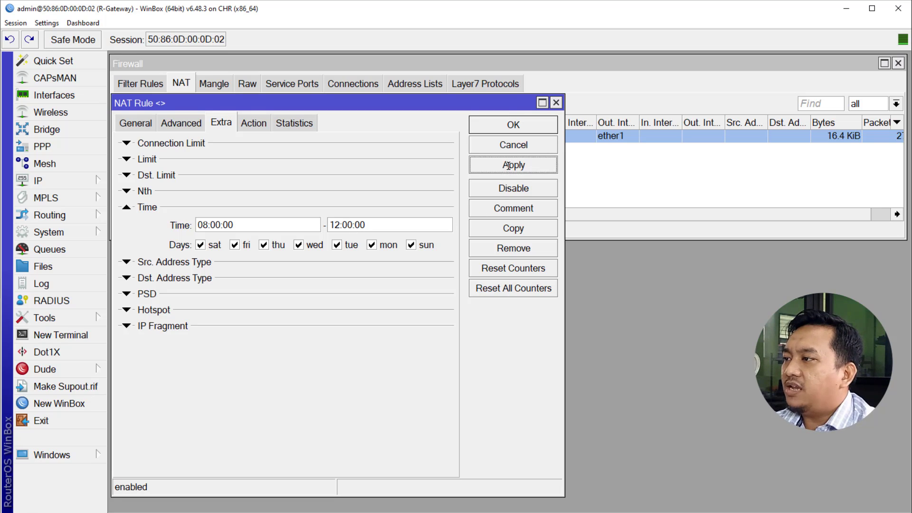
{"action": "left_click", "coordinate": [512, 125]}
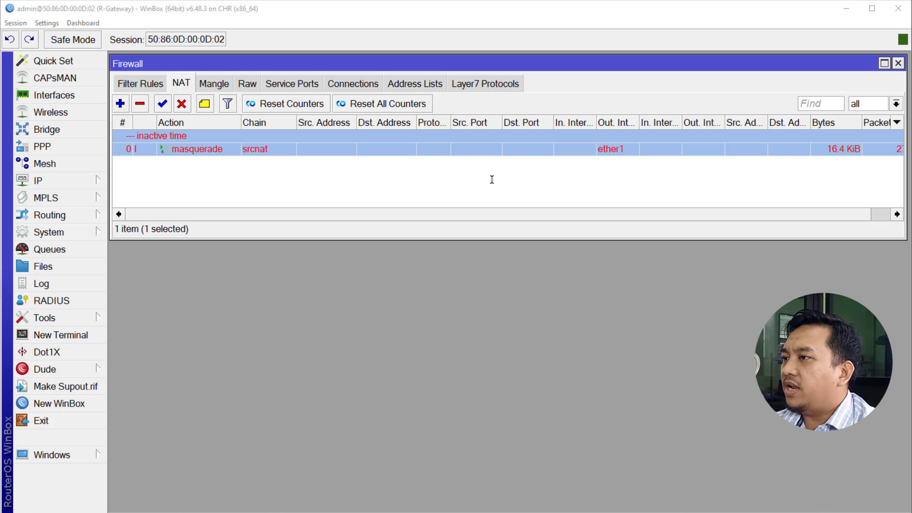
- Switch back to the PNETLab topology and try to load detik.com in PC-01's browser
{"action": "left_click", "coordinate": [849, 10]}
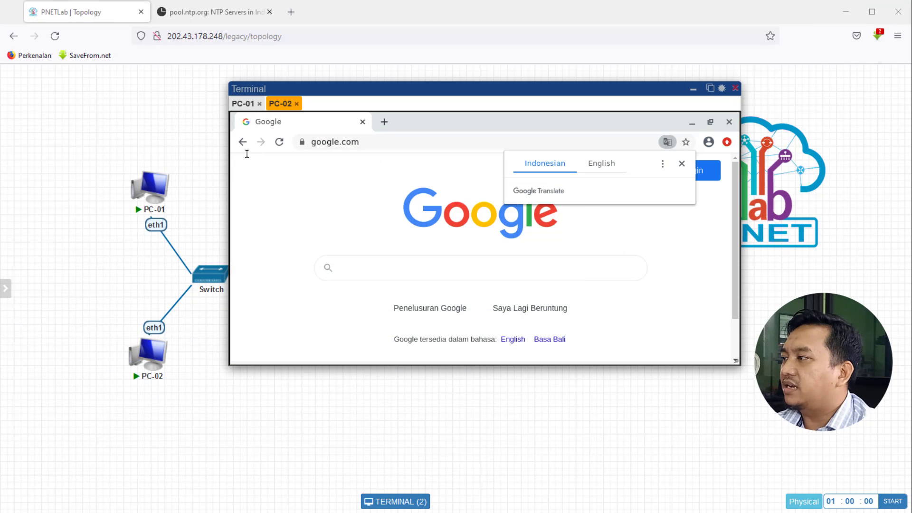
{"action": "mouse_move", "coordinate": [161, 176]}
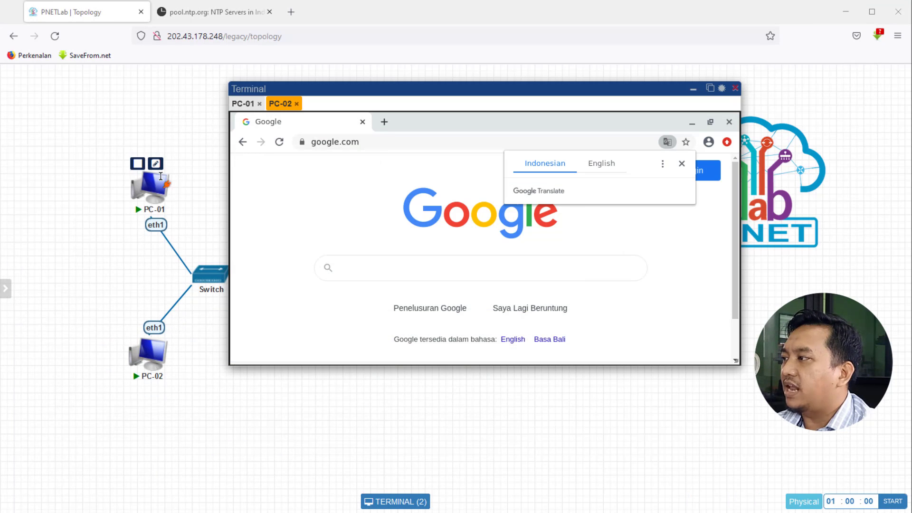
{"action": "left_click", "coordinate": [242, 104]}
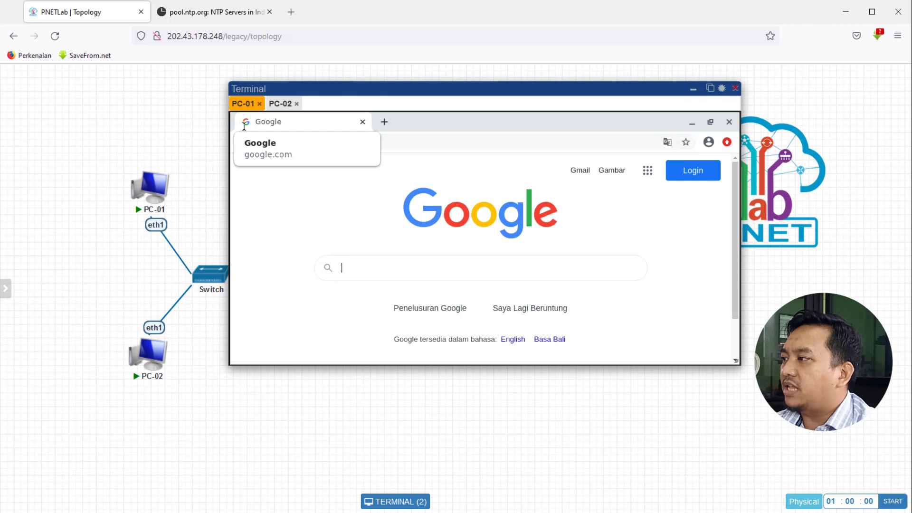
{"action": "left_click", "coordinate": [392, 141]}
{"action": "left_click_drag", "start_coordinate": [411, 141], "coordinate": [326, 185]}
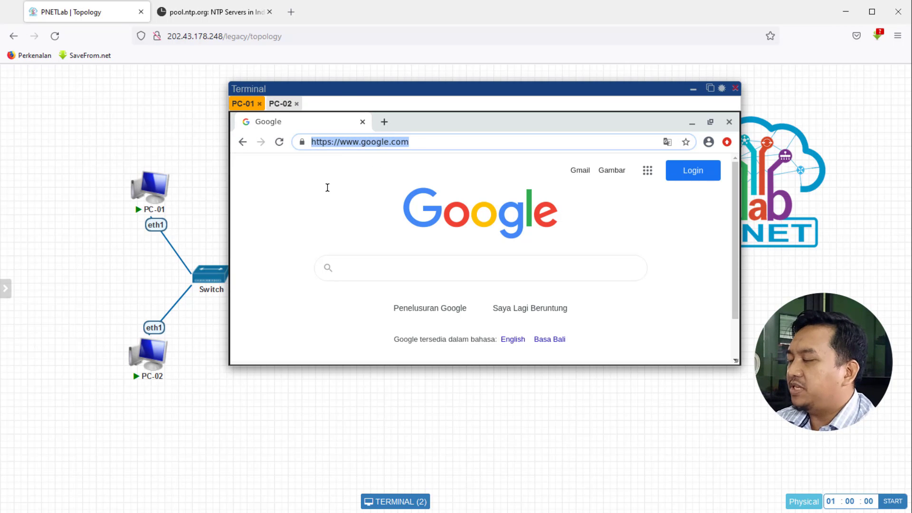
{"action": "type", "text": "detik"}
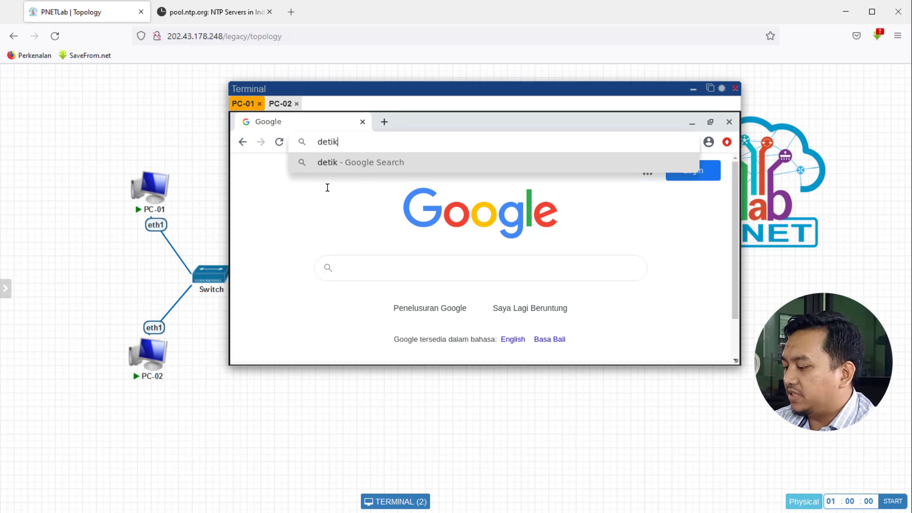
{"action": "type", "text": ".com"}
{"action": "key", "text": "Return"}
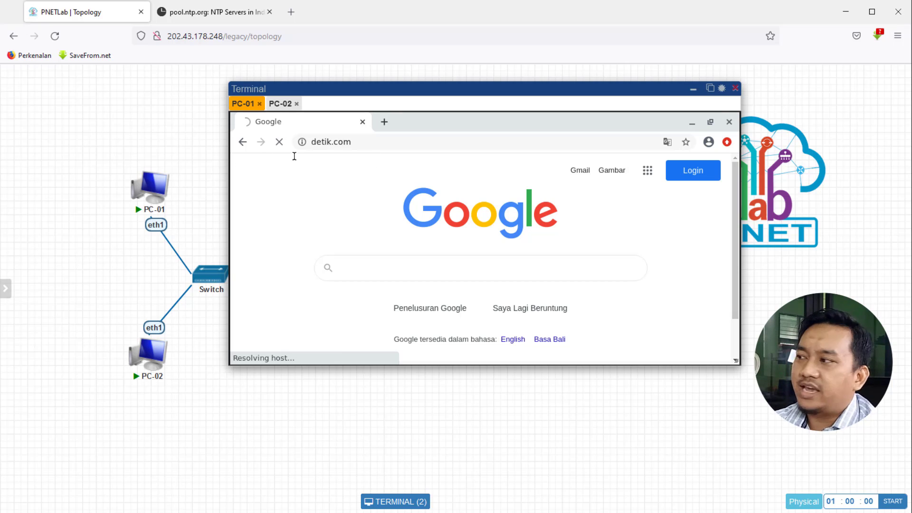
- Try to load detik.com in PC-02's browser
{"action": "left_click", "coordinate": [280, 104]}
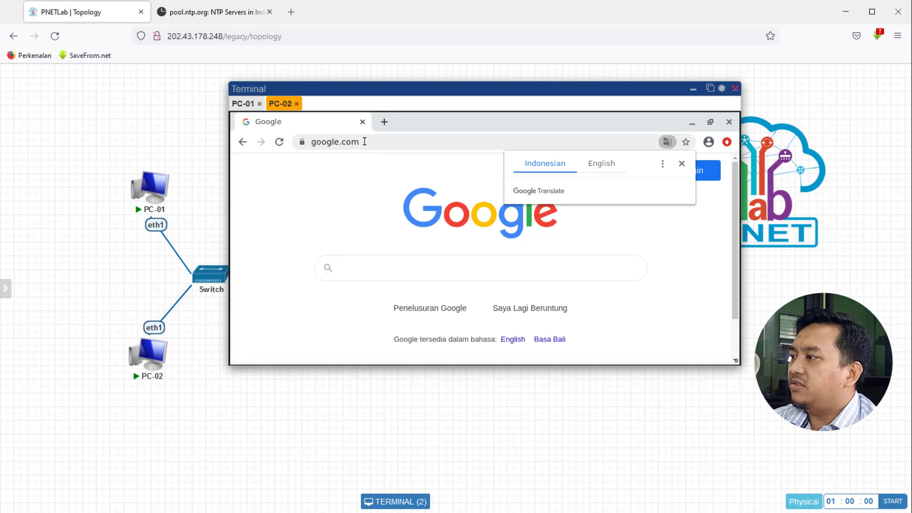
{"action": "left_click", "coordinate": [382, 141]}
{"action": "left_click", "coordinate": [424, 141]}
{"action": "key", "text": "ctrl+a"}
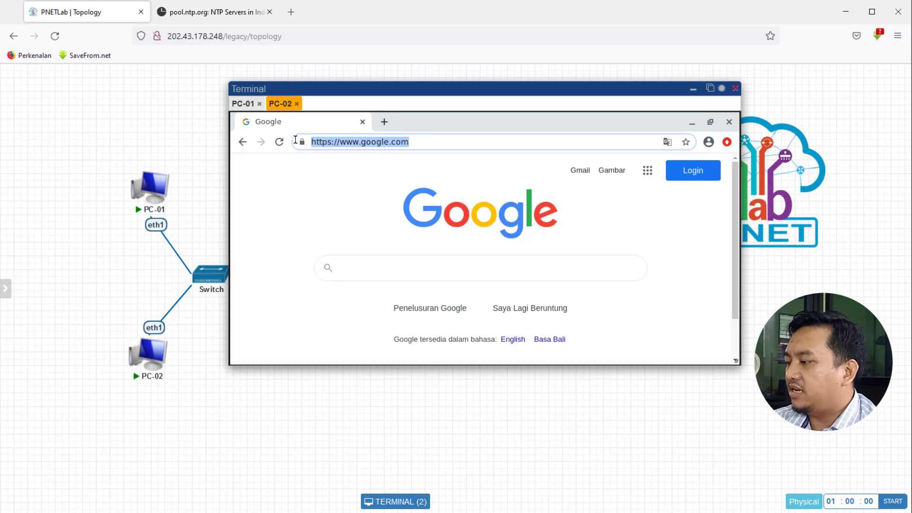
{"action": "type", "text": "detik.c"}
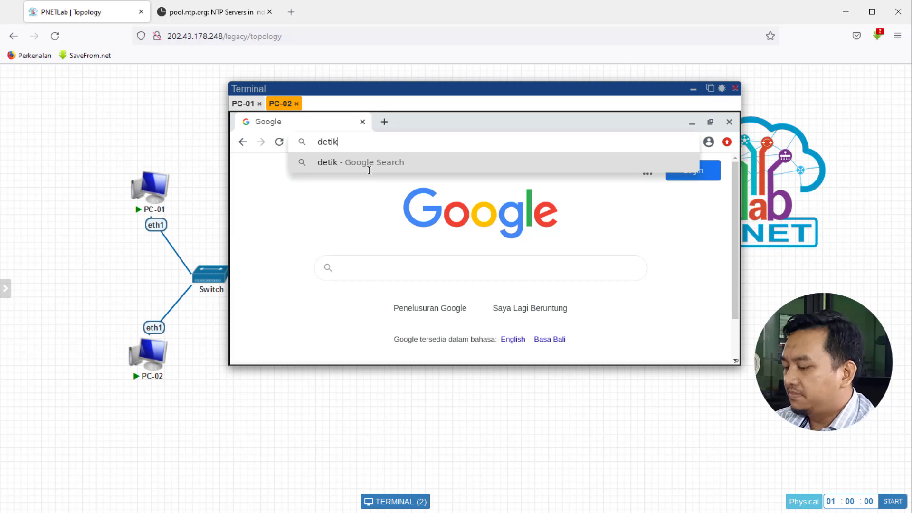
{"action": "type", "text": "om"}
{"action": "key", "text": "Return"}
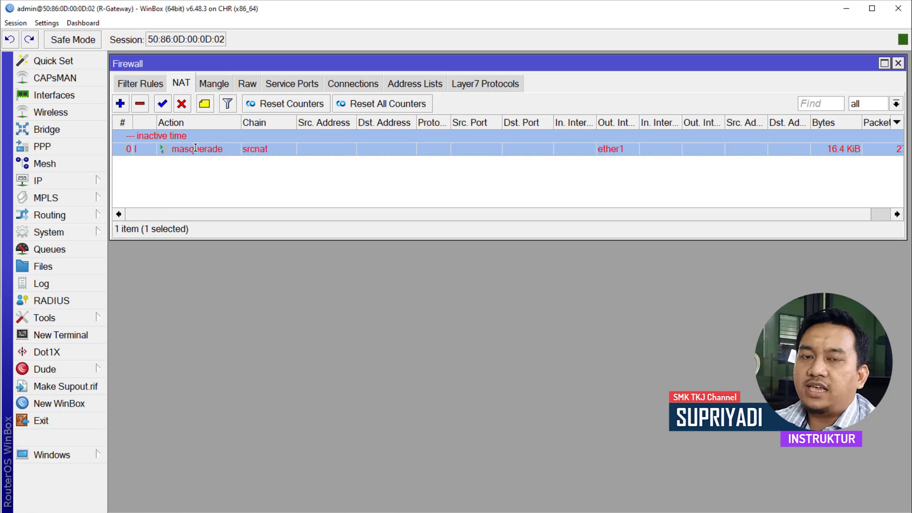
- In WinBox, set the masquerade NAT rule's end time to 17:00:00 and exclude Wednesday from its active days, then apply and close it
{"action": "double_click", "coordinate": [195, 149]}
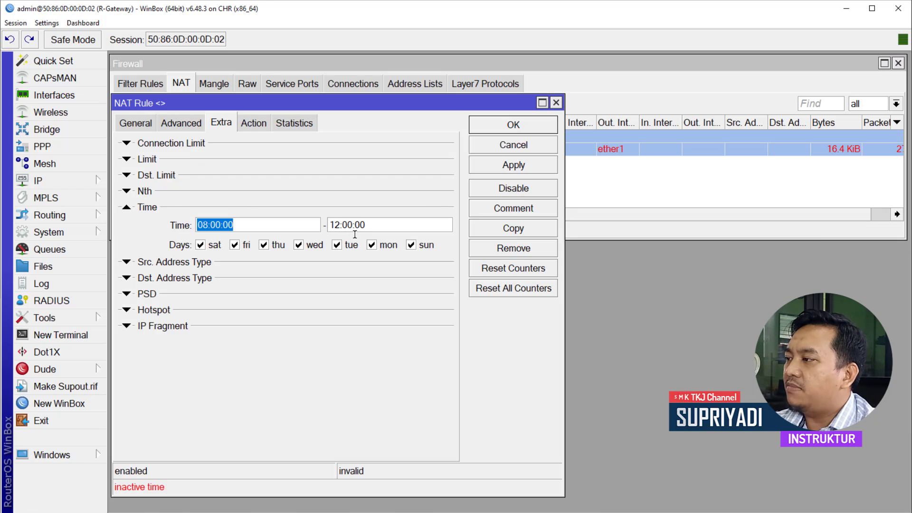
{"action": "double_click", "coordinate": [332, 225]}
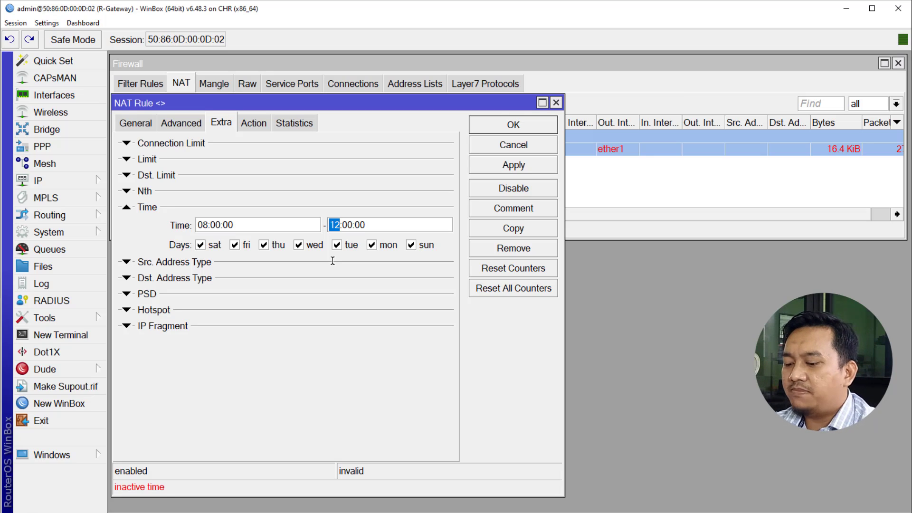
{"action": "type", "text": "17"}
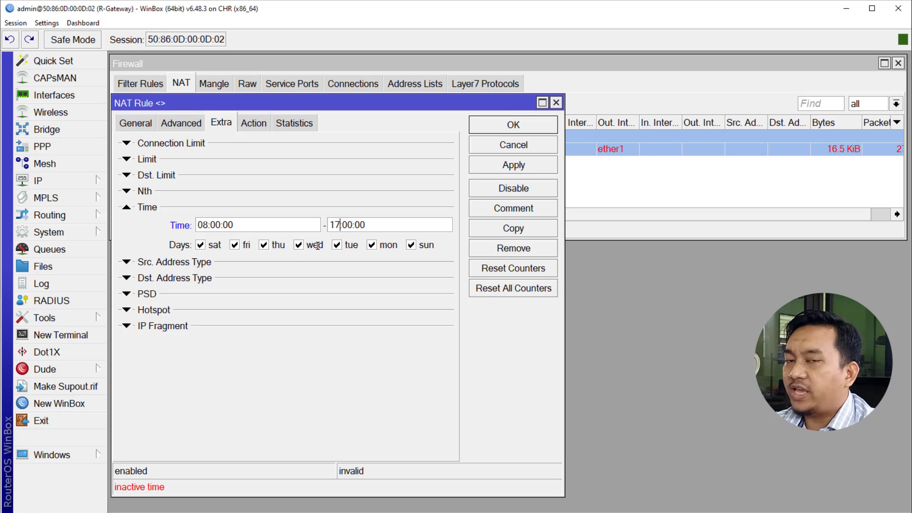
{"action": "left_click", "coordinate": [301, 245]}
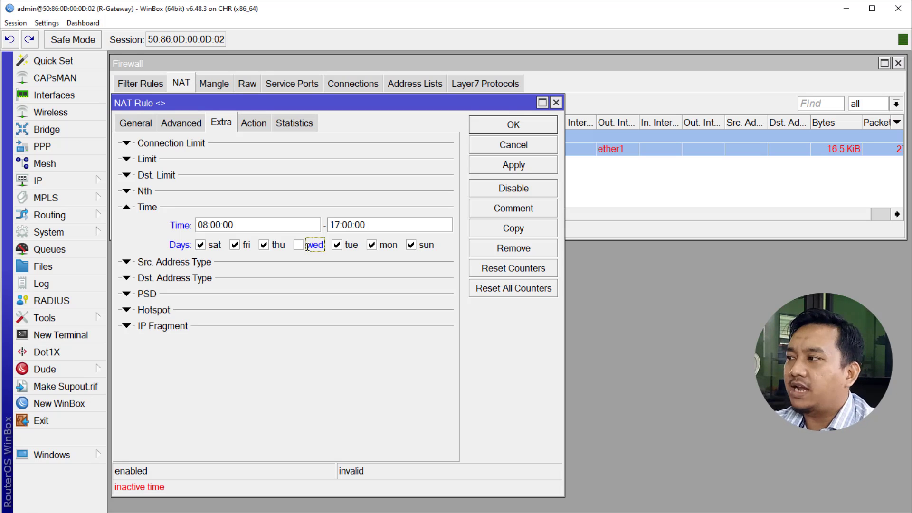
{"action": "left_click", "coordinate": [515, 166]}
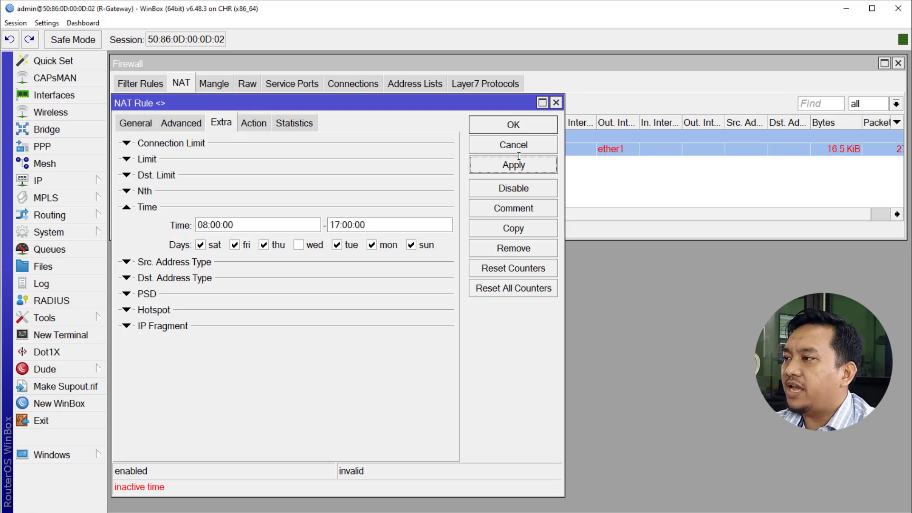
{"action": "left_click", "coordinate": [519, 126]}
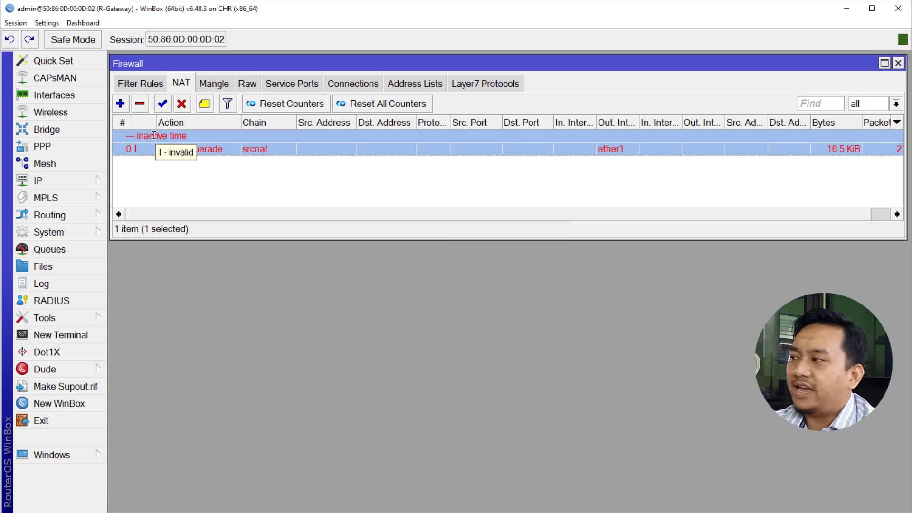
- Reopen the masquerade NAT rule, include Wednesday and exclude Saturday in its active days, then apply and close it
{"action": "double_click", "coordinate": [215, 150]}
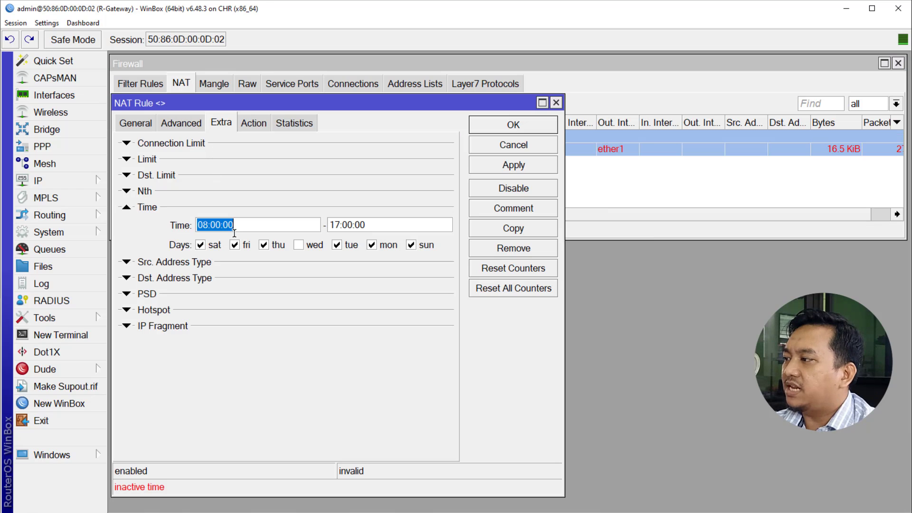
{"action": "left_click", "coordinate": [298, 245]}
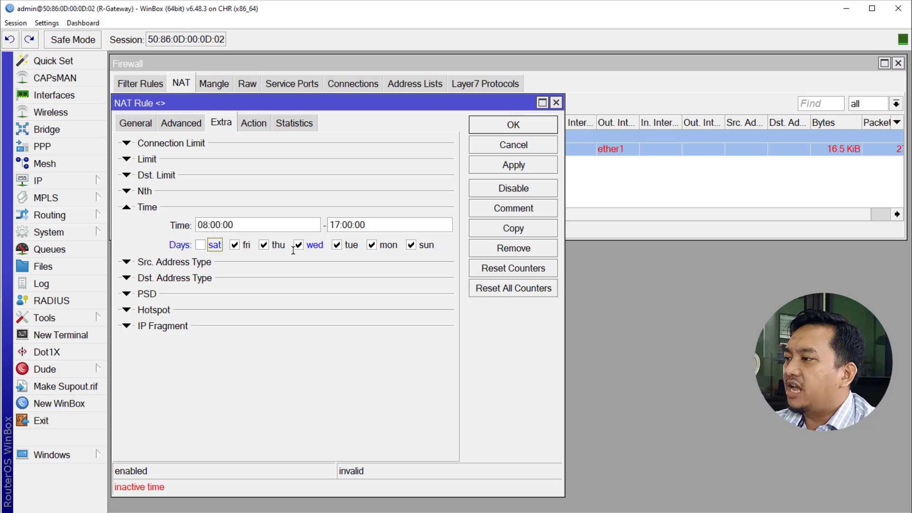
{"action": "left_click", "coordinate": [522, 165]}
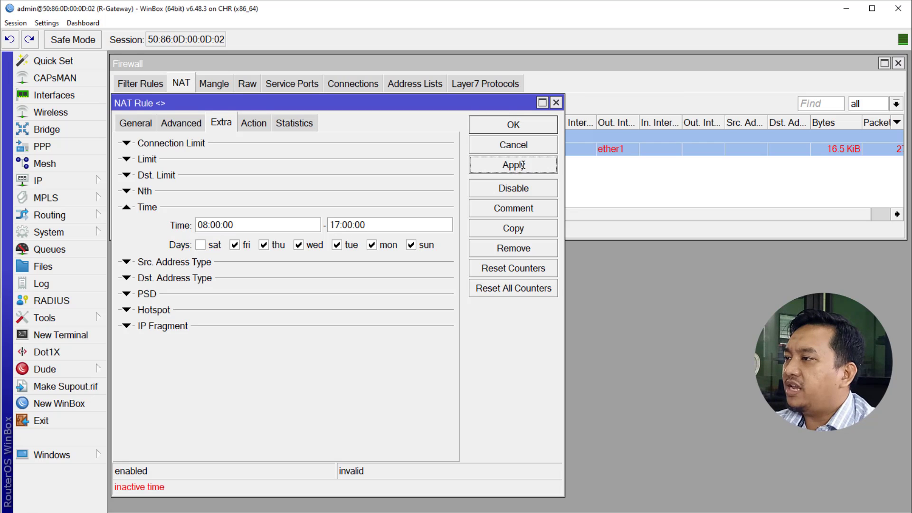
{"action": "left_click", "coordinate": [525, 125]}
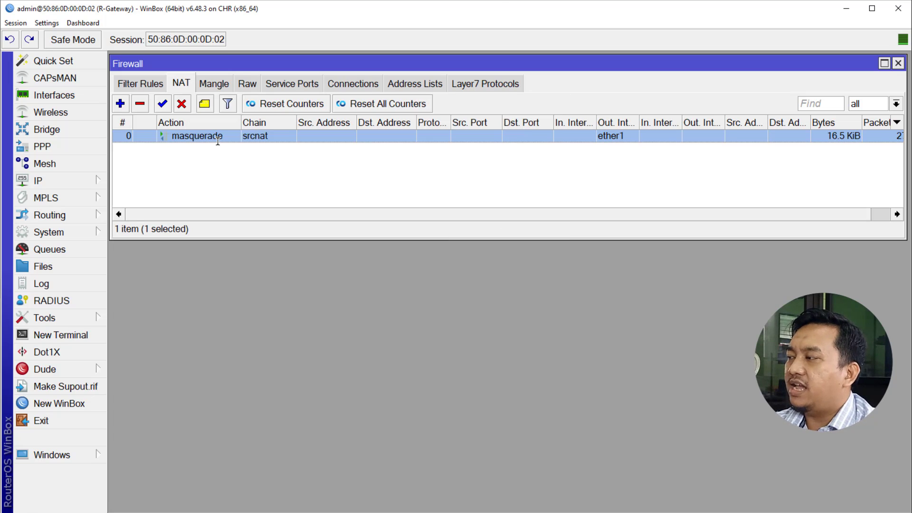